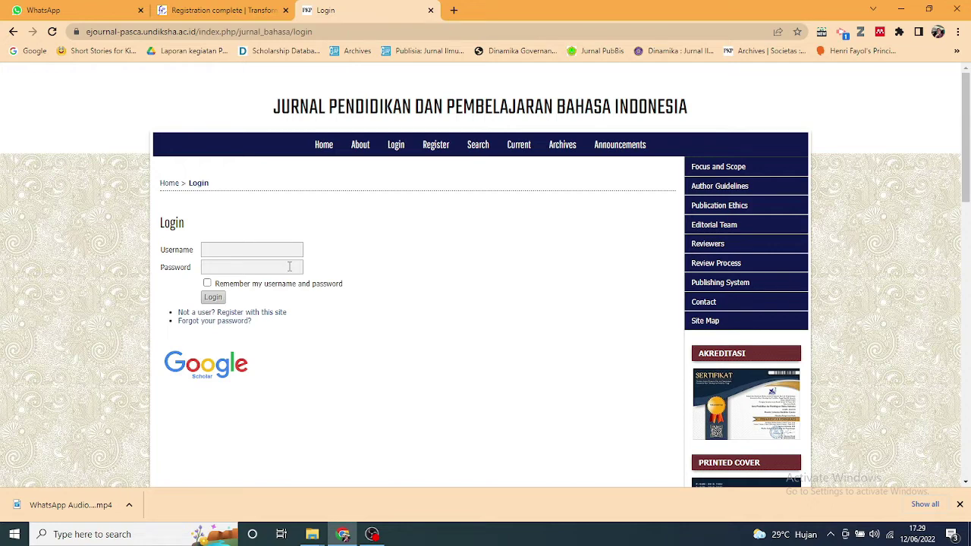
Log in to the journal site with the author account's username and password, and dismiss the offer to save the password.
left_click(277, 248)
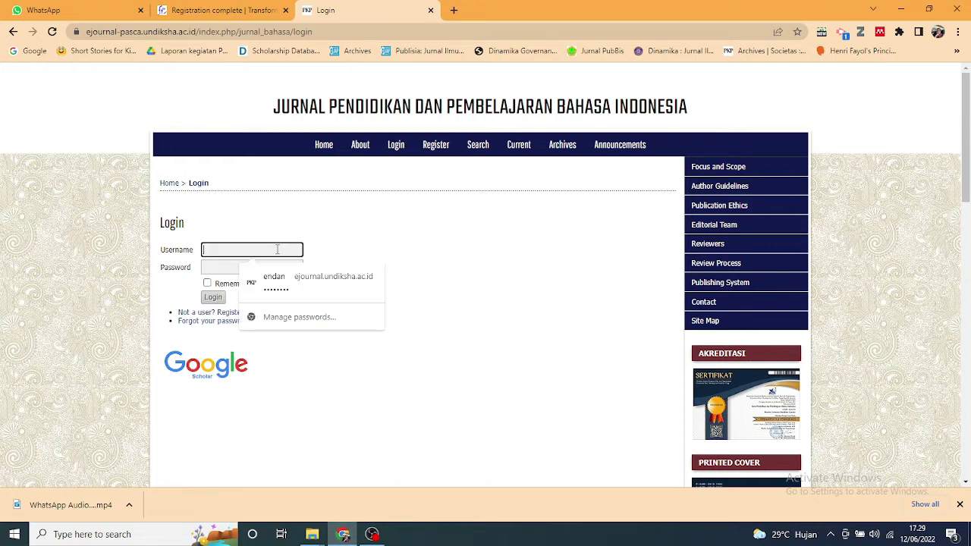
type("endan")
left_click(228, 267)
type("••••••••")
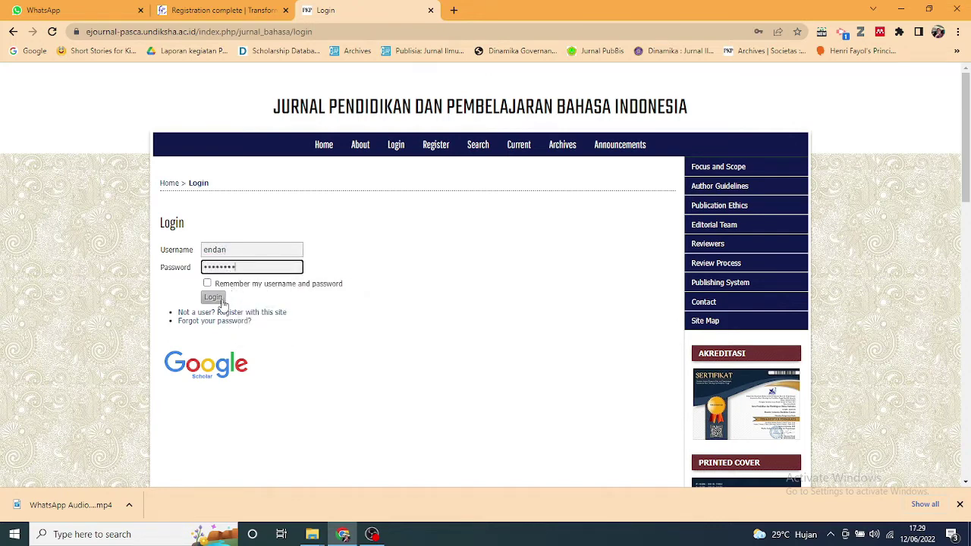
left_click(215, 301)
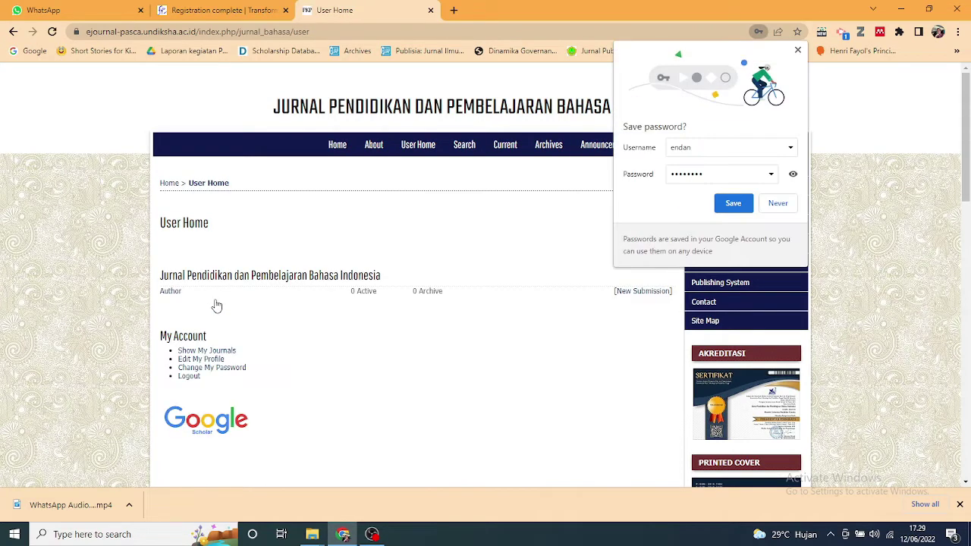
left_click(797, 51)
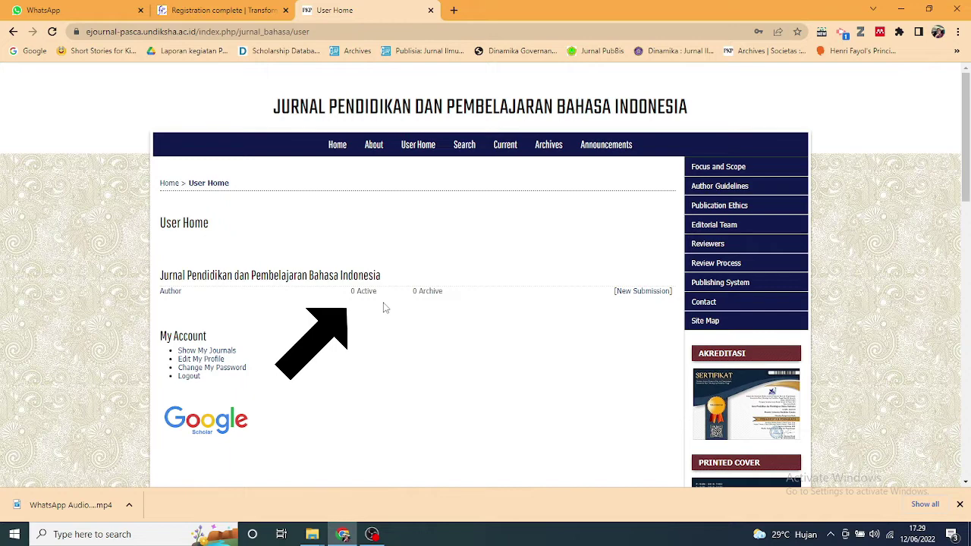
Start a new submission and tick all six items of the Submission Checklist.
left_click(647, 293)
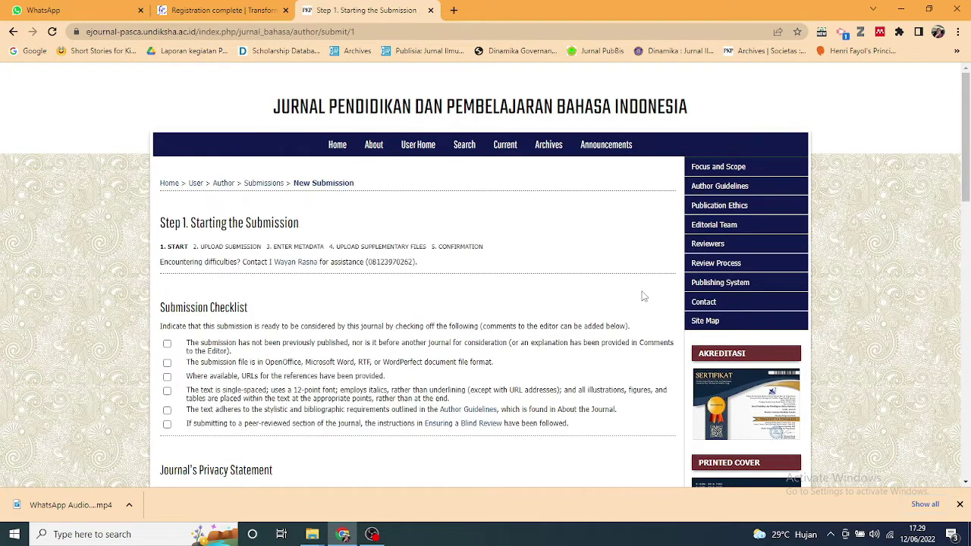
scroll(370, 294, "down", 1)
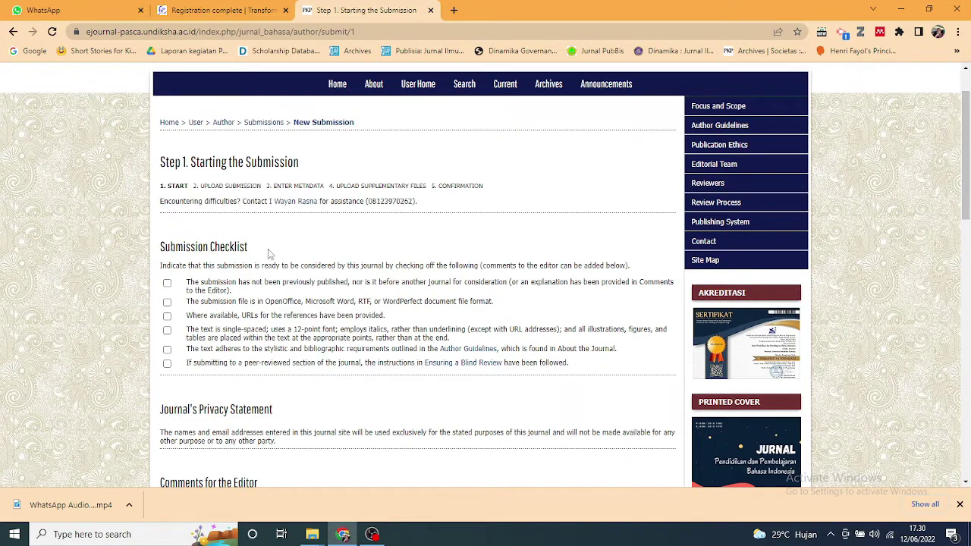
scroll(289, 273, "down", 1)
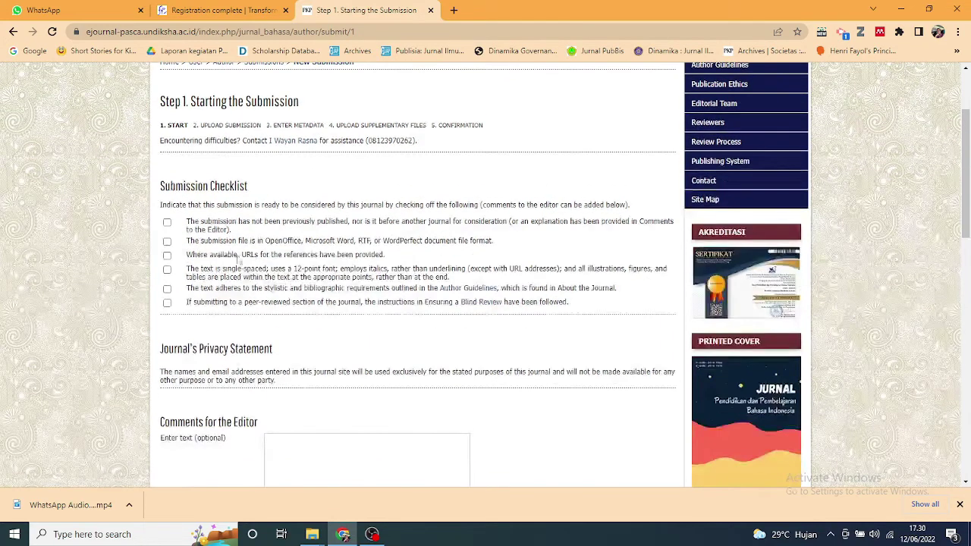
left_click(167, 223)
left_click(168, 241)
left_click(167, 254)
left_click(167, 270)
left_click(167, 288)
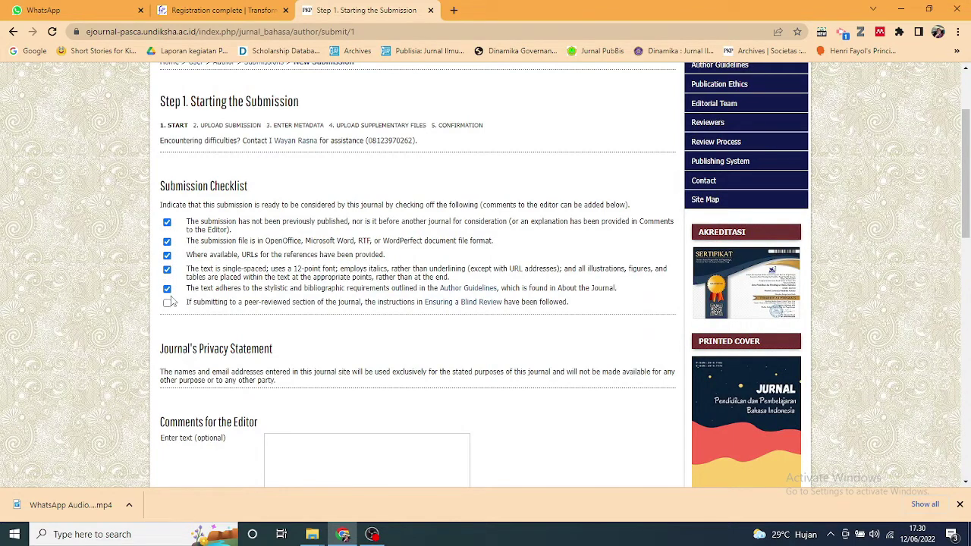
left_click(168, 303)
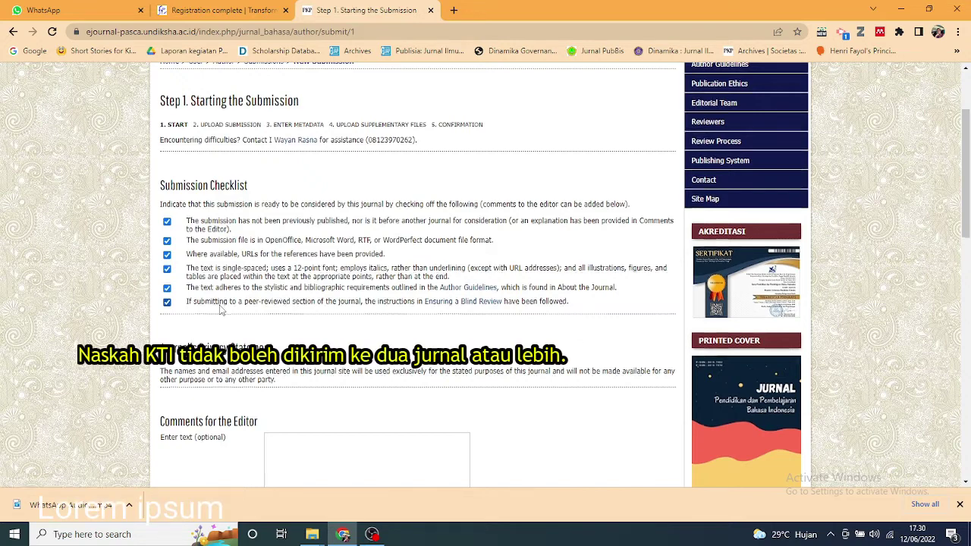
Enter editor comments "Yth. Editor, Semoga naskah KTI ini dapat dipertimbangkan untuk diterbitkan pada jurnal ini. Terimakasih. Salam hormat," add the author's name and save.
scroll(221, 310, "down", 3)
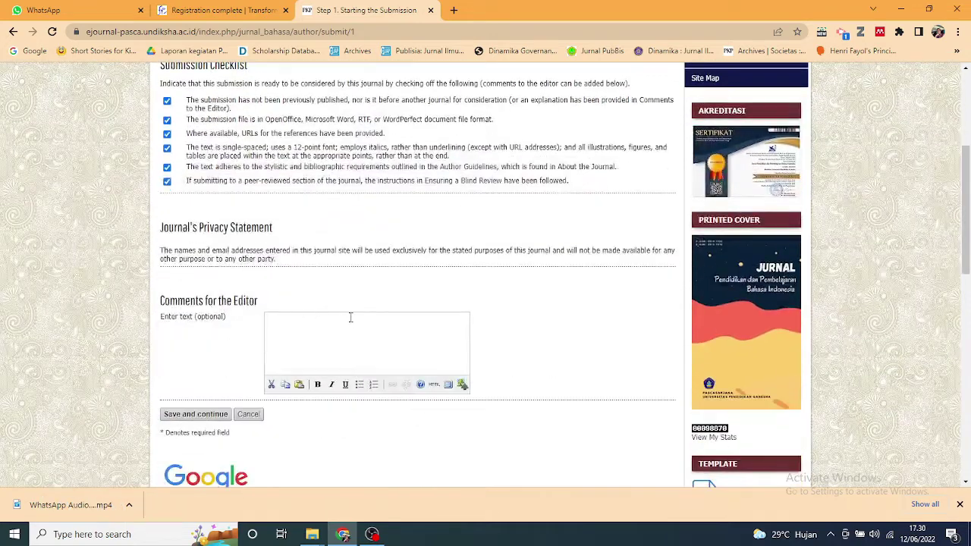
scroll(350, 317, "down", 1)
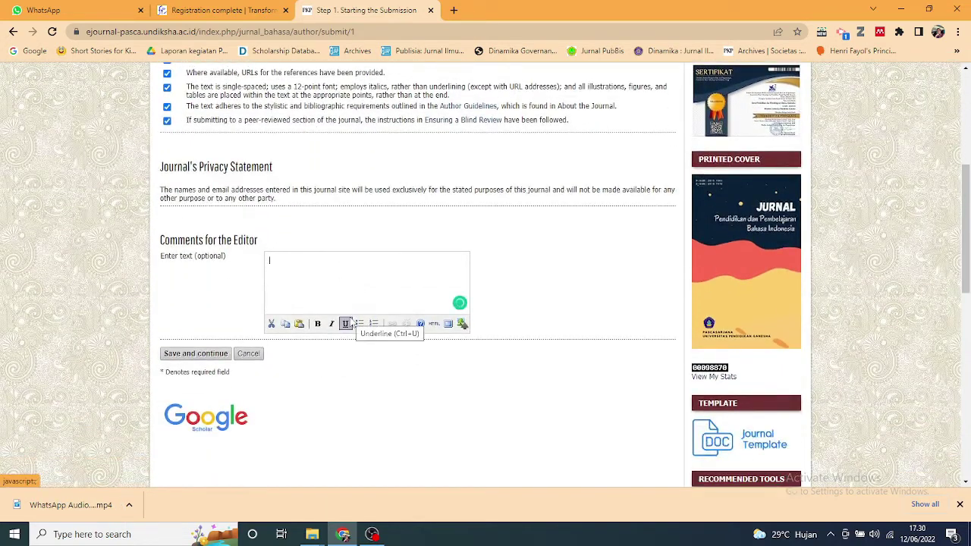
type("Yth")
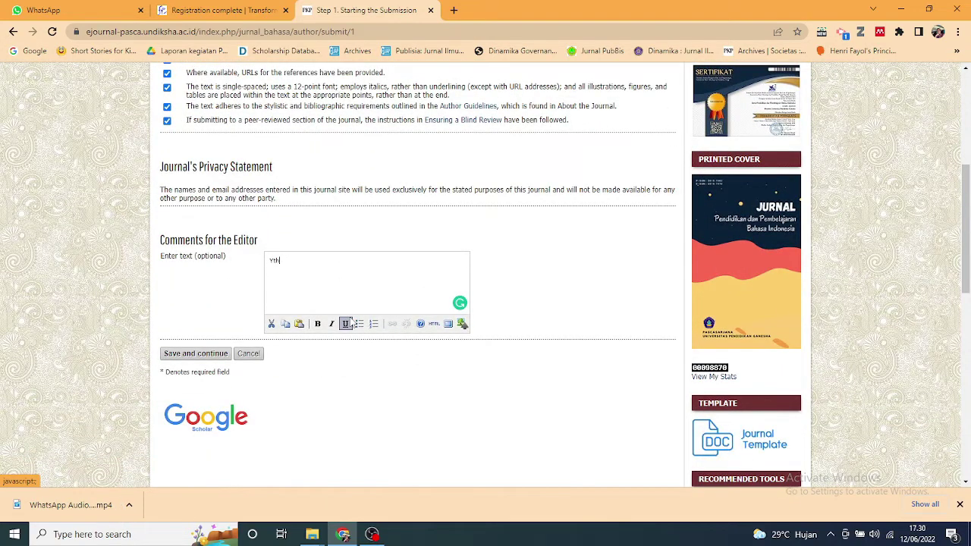
type(". Bditor")
type("Semoga naskah KTI ini dapat dipertimbangkan untuk diterbitkan pada jurnal ini. Terimakasih. Salam hormat, Endan")
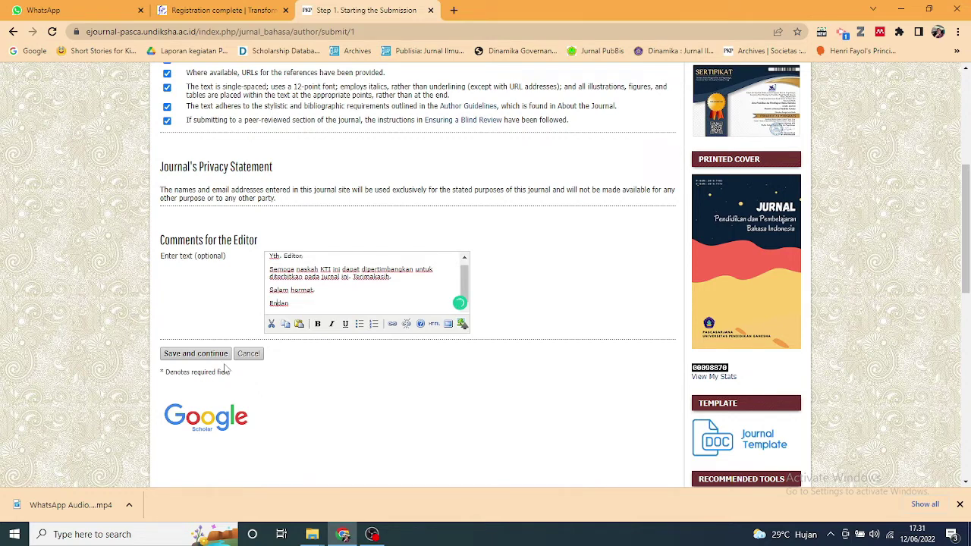
left_click(196, 354)
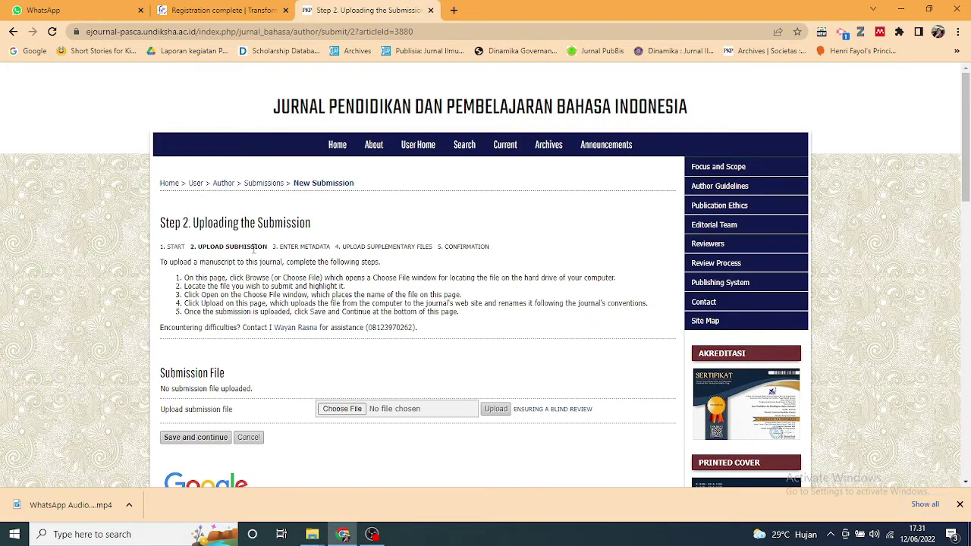
Choose the PTK Word document from the first PTK folder in Documents as the submission file, and continue to the metadata without uploading it.
scroll(307, 355, "down", 1)
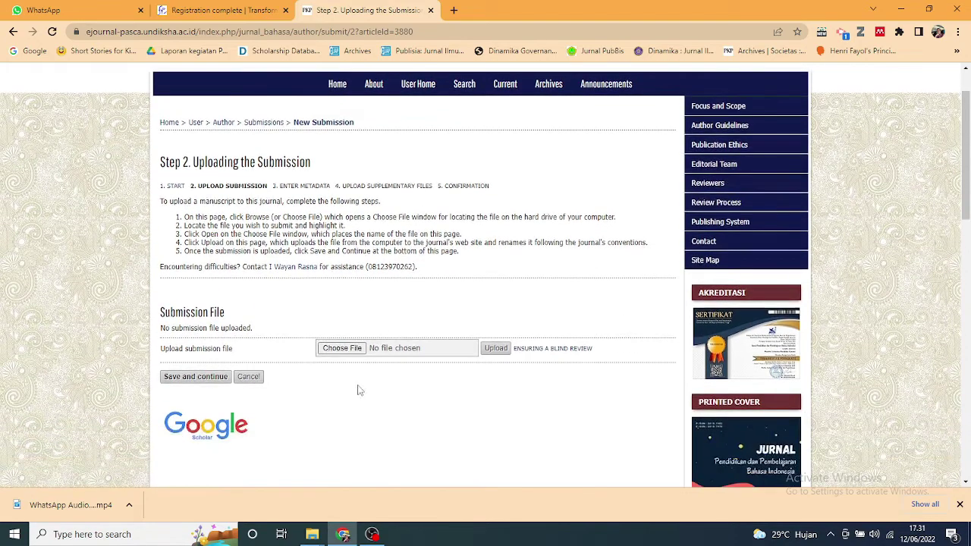
left_click(343, 349)
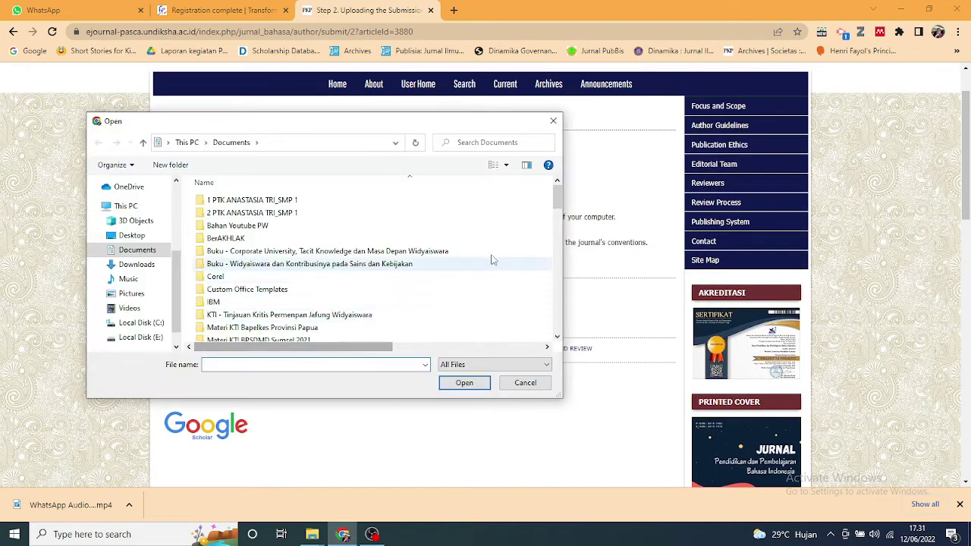
left_click_drag(557, 199, 558, 218)
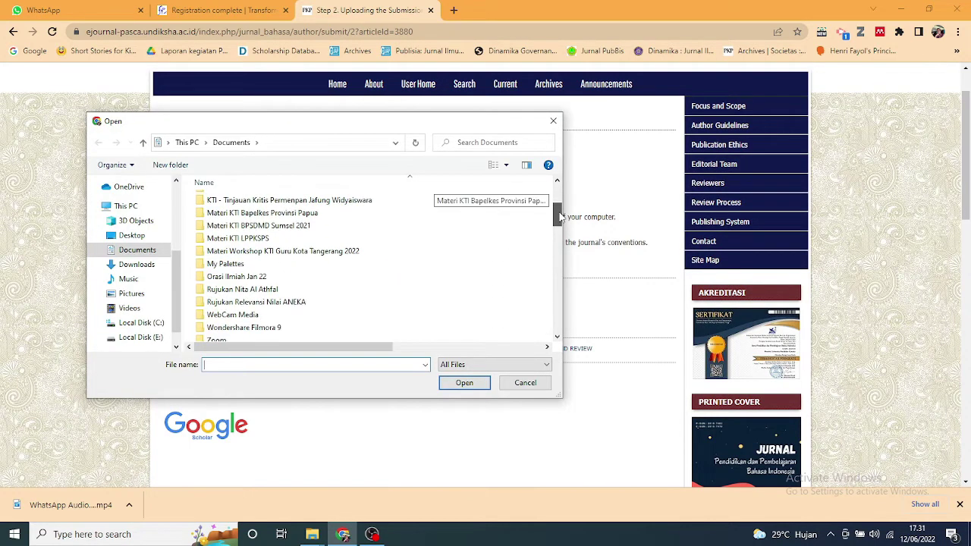
double_click(351, 204)
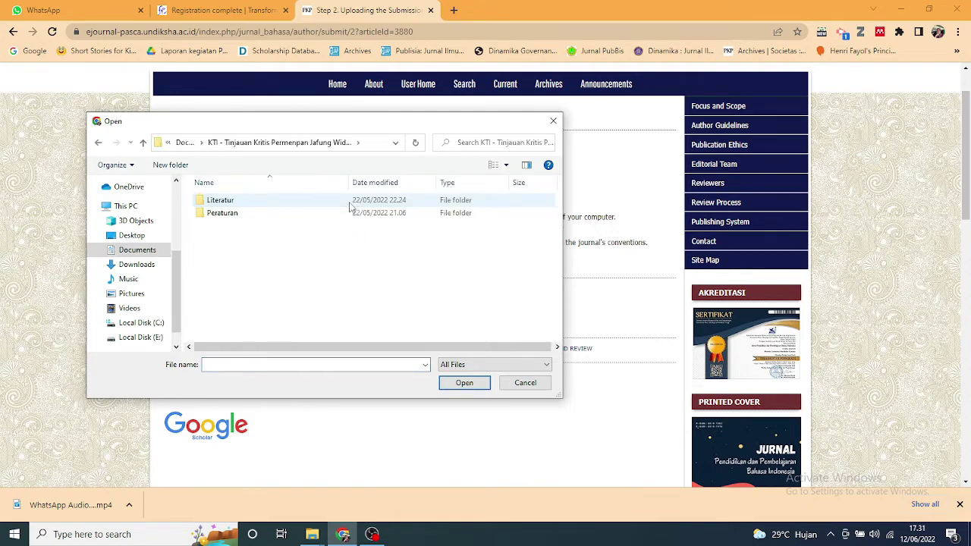
left_click(98, 144)
double_click(295, 200)
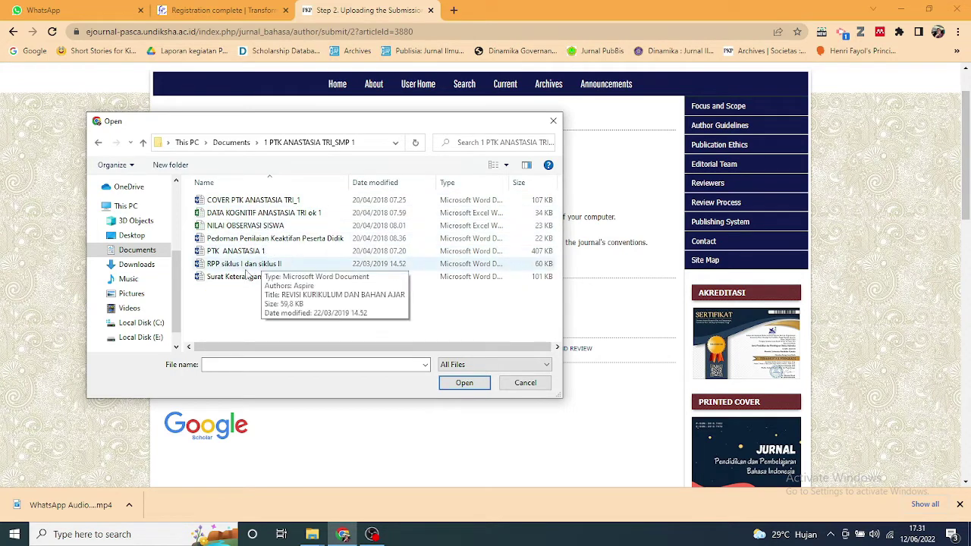
left_click(232, 252)
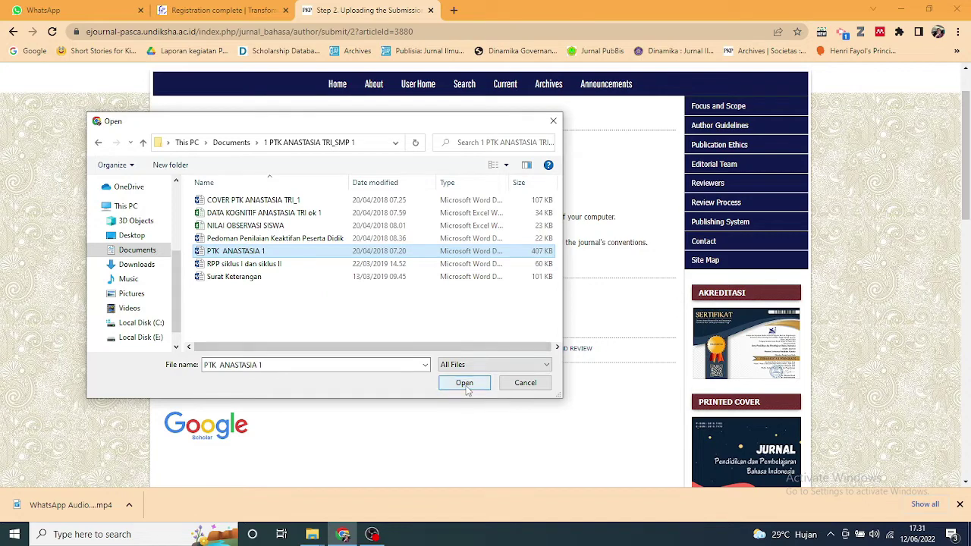
left_click(467, 389)
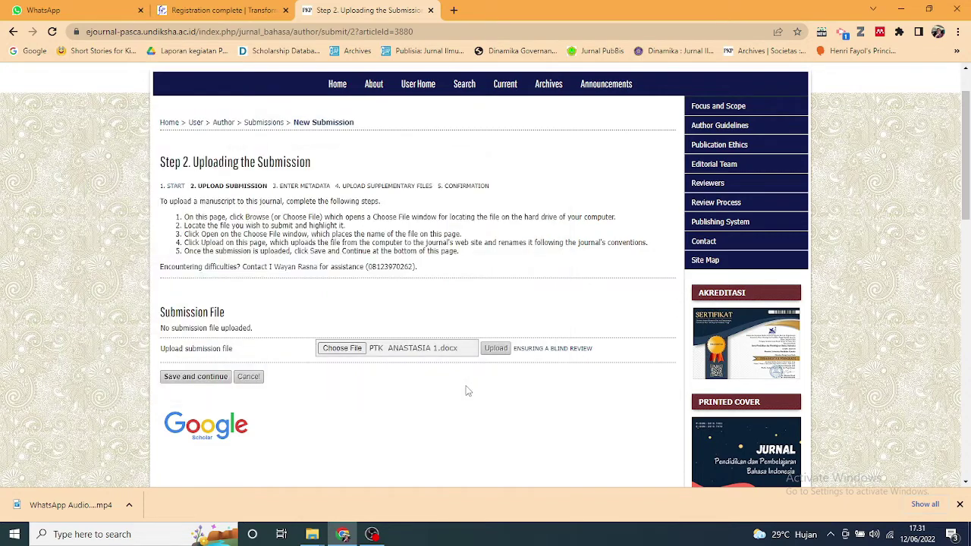
left_click(196, 377)
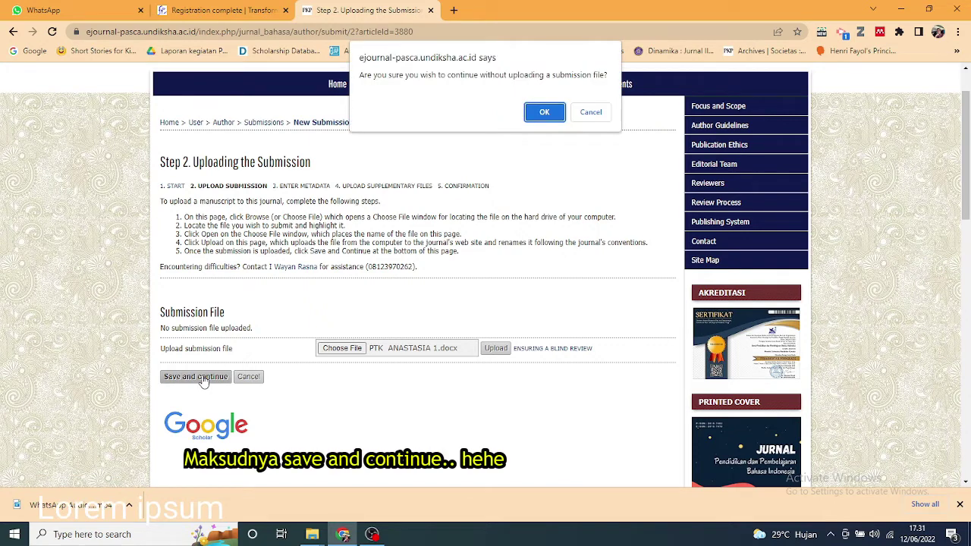
left_click(540, 112)
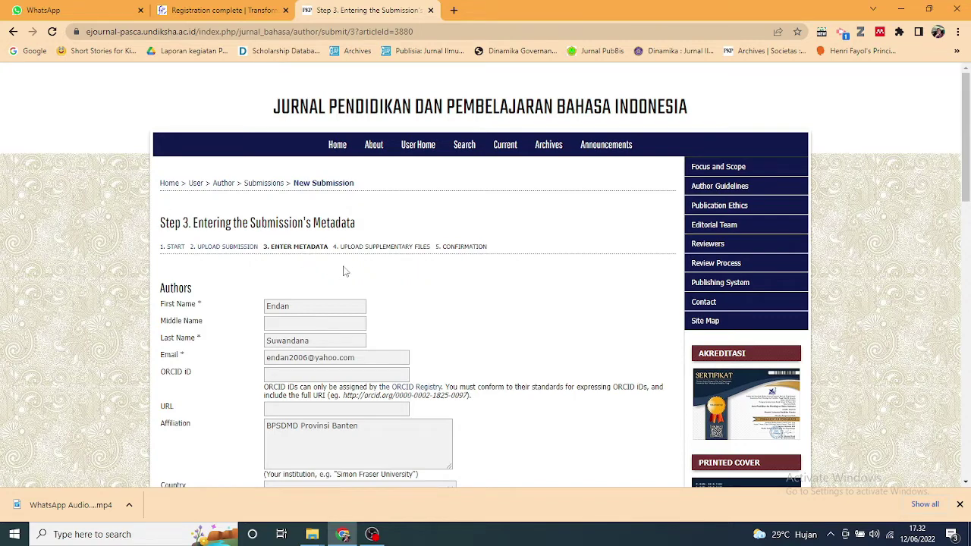
Review the author details in the metadata form, from name, email and affiliation to the bio statement and the option for adding authors.
scroll(341, 269, "down", 1)
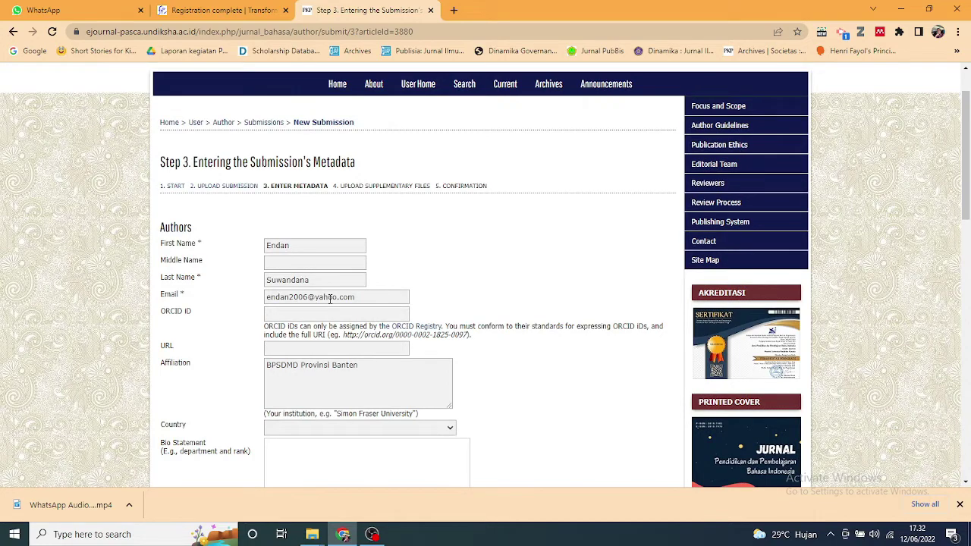
scroll(326, 302, "down", 1)
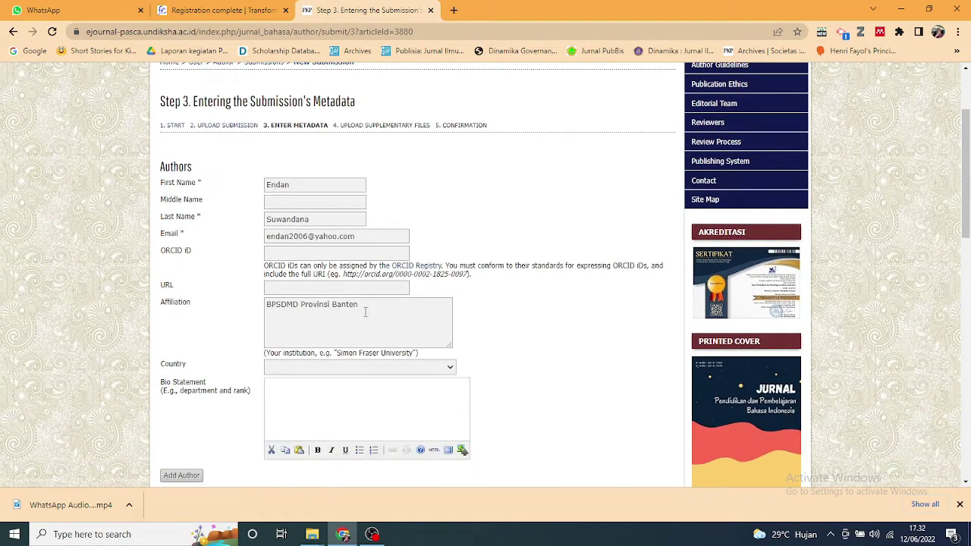
left_click(364, 311)
scroll(369, 317, "down", 1)
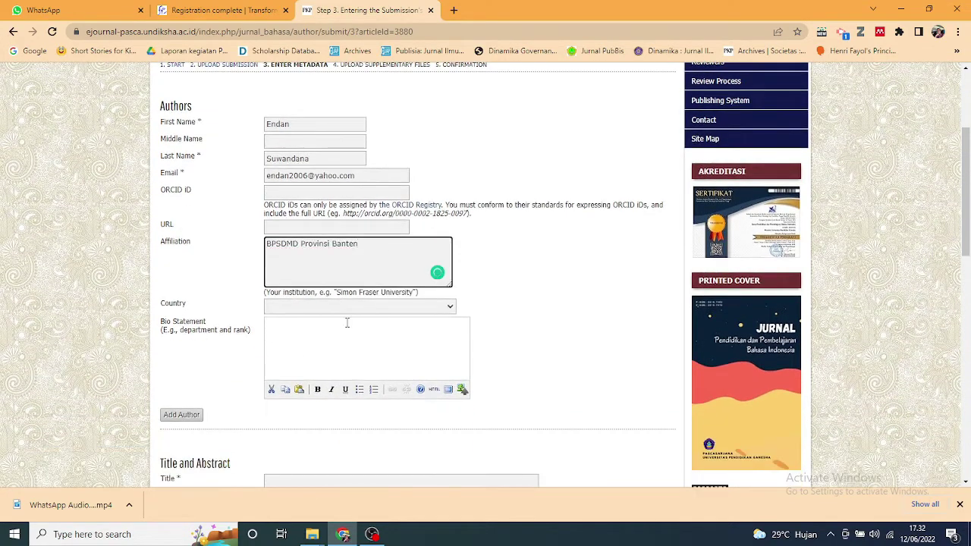
left_click(347, 322)
scroll(346, 323, "down", 2)
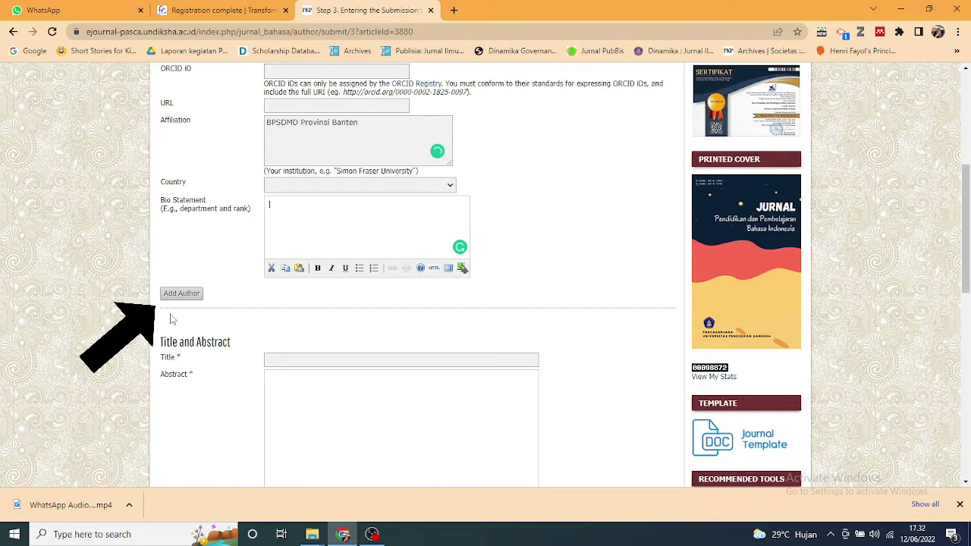
scroll(291, 394, "down", 1)
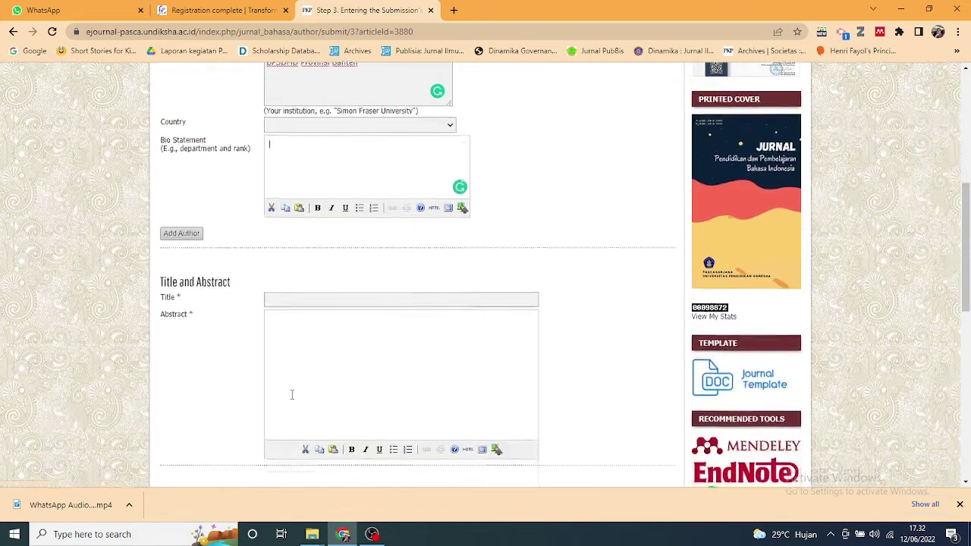
scroll(310, 336, "down", 1)
Enter "Copy paste -kan judul KTI ke sini" as the submission's title.
left_click(299, 238)
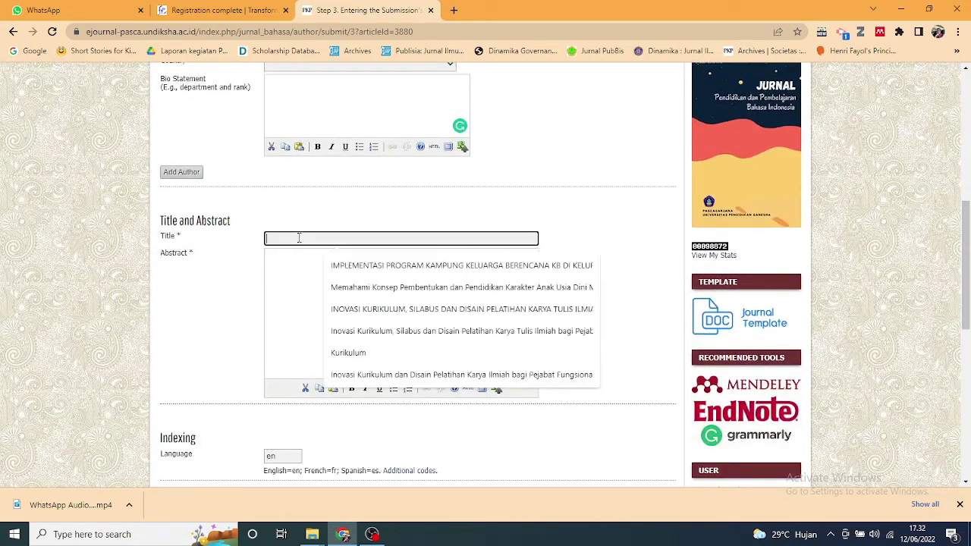
type("Tulis")
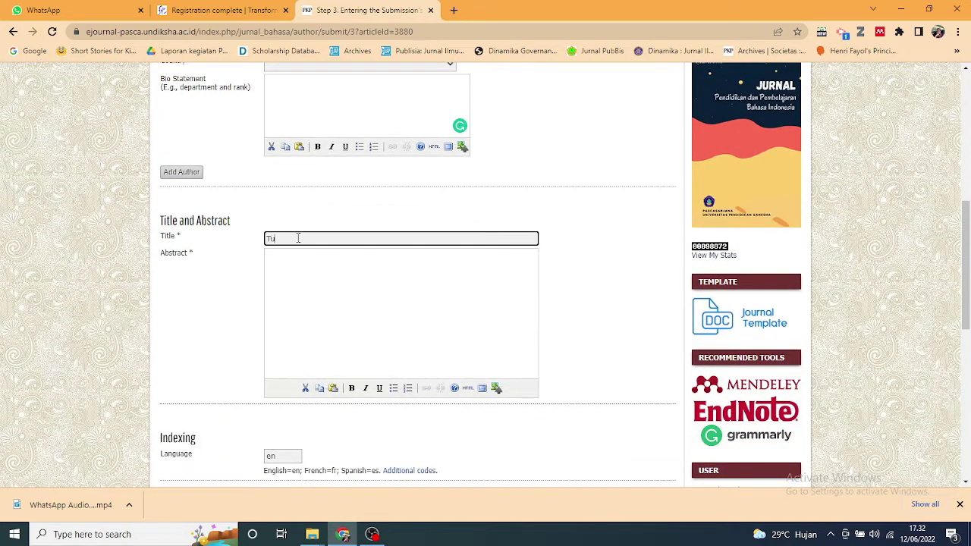
key("BackSpace")
key("BackSpace")
key("BackSpace")
key("BackSpace")
key("BackSpace")
type("Copy paste -kan judul KTI")
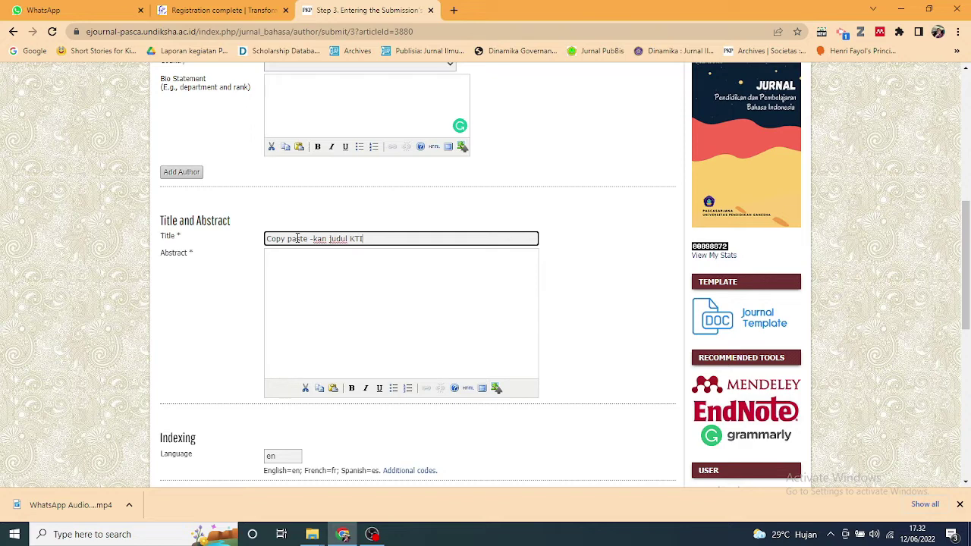
type("ke sini")
Fill in the abstract with "Copy paste -kan Abstrak KTI ke sini", reusing the title's wording with "judul" replaced by "Abstrak".
left_click(341, 276)
type("Copy paste -kan judul KTI ke sini")
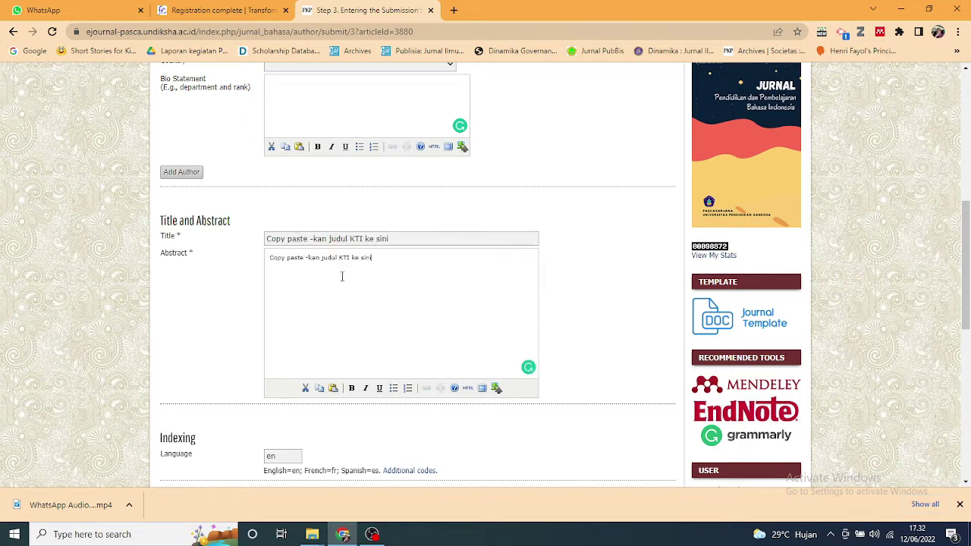
key("Left")
key("Left")
key("Left")
key("Left")
key("Left")
key("Left")
key("Left")
key("shift+Right")
key("shift+Right")
key("shift+Right")
key("shift+Right")
key("shift+Right")
type("Abstrak")
Fill in the references with "Copy paste -kan Daftar Pustaka ke sini", reusing the title's wording with "judul KTI" replaced.
scroll(337, 265, "down", 2)
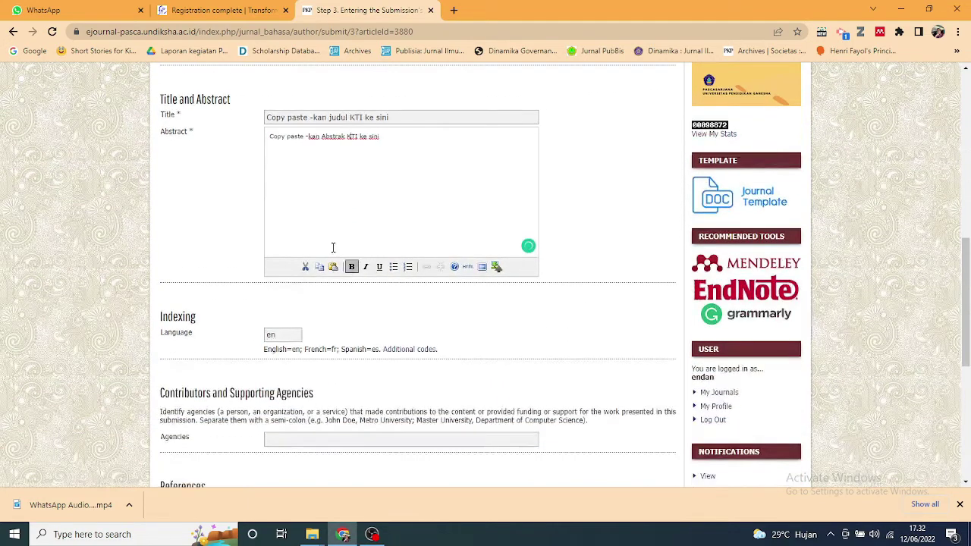
scroll(247, 250, "down", 3)
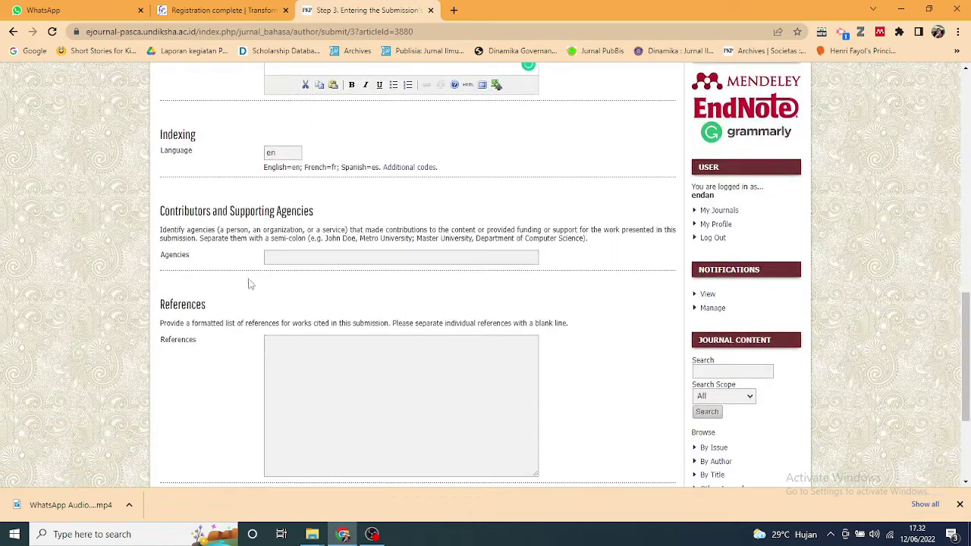
scroll(247, 284, "down", 2)
left_click(284, 234)
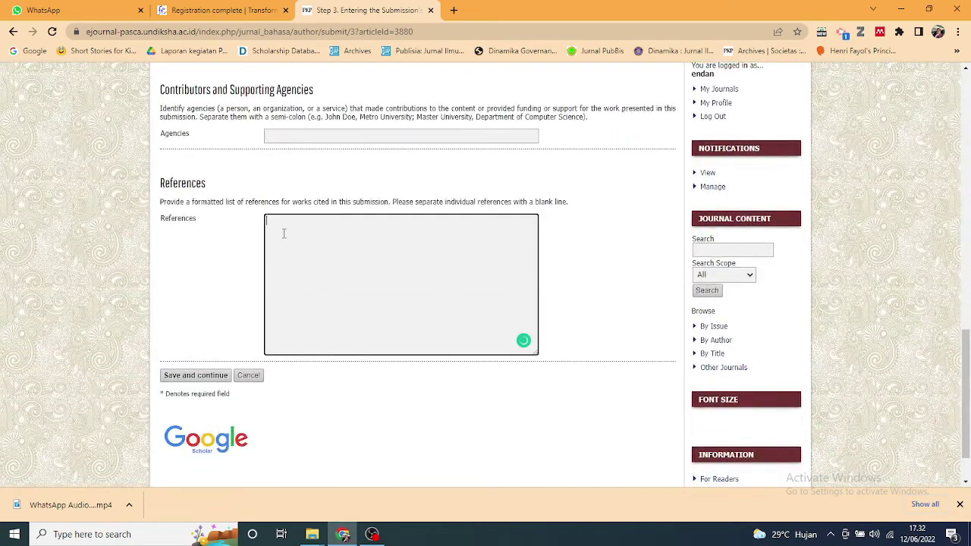
type("Copy paste -kan judul KTI ke sini")
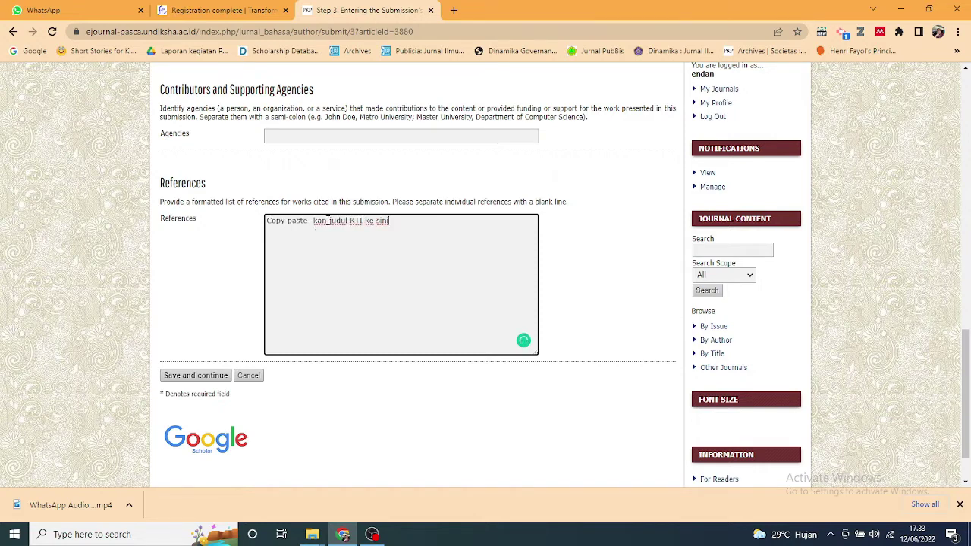
left_click_drag(327, 220, 352, 219)
type("Daftar Pustaka")
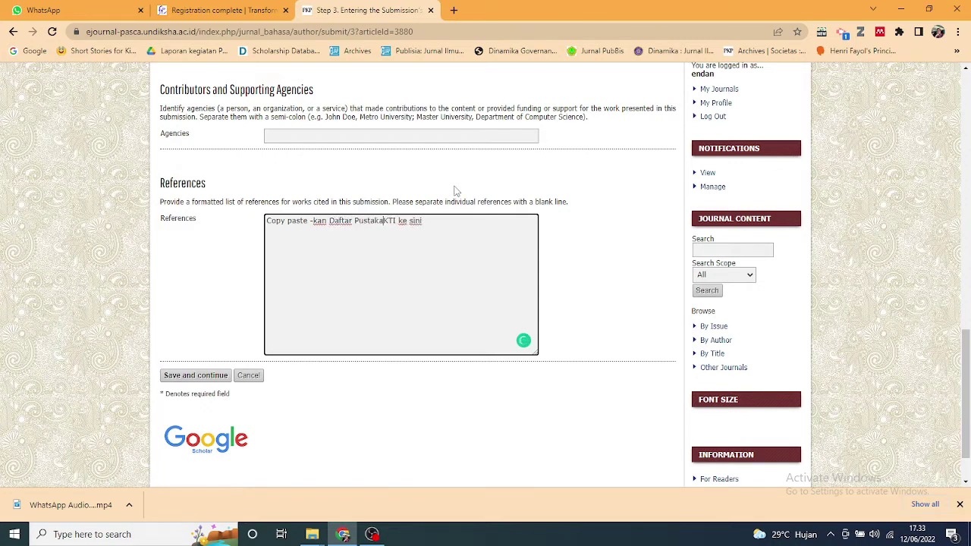
key("Delete")
key("Delete")
key("Delete")
key("Delete")
Append "(optional)" to the references and continue to the confirmation step without adding any supplementary files.
left_click(490, 224)
type("(optional")
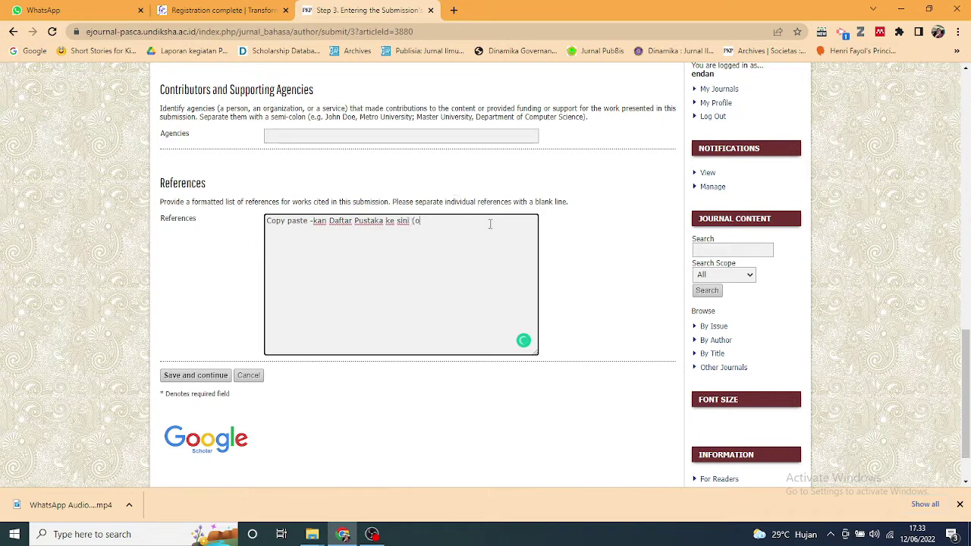
type(")")
left_click(191, 376)
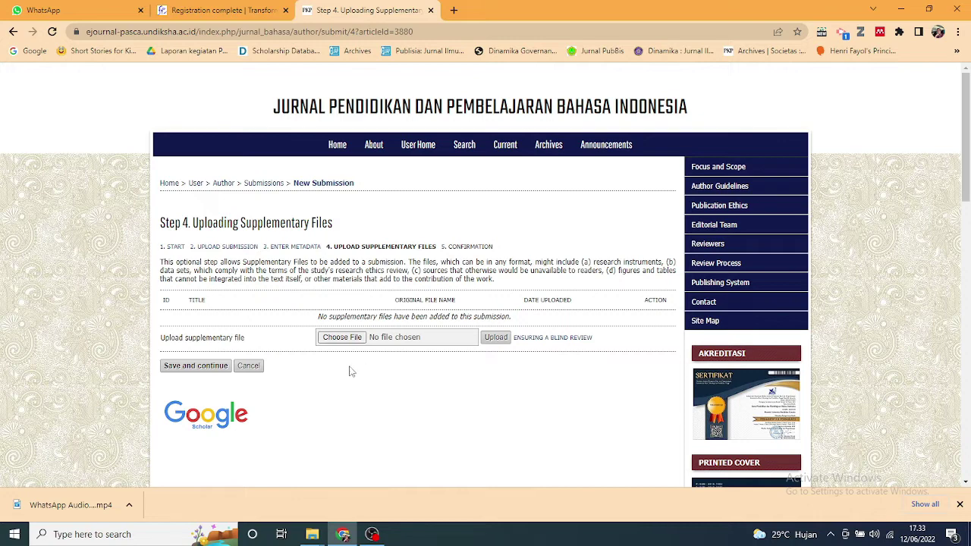
left_click(194, 367)
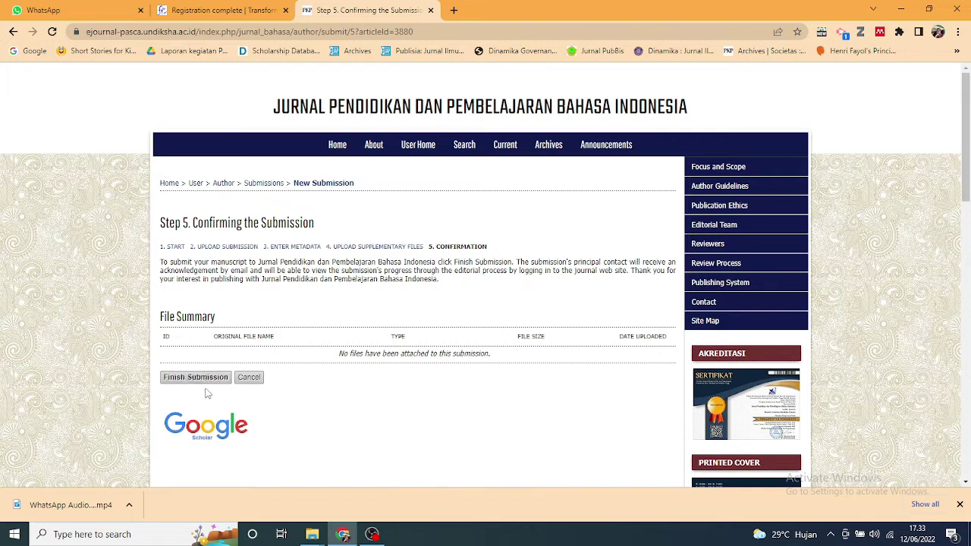
Cancel the submission at the confirmation step and delete the incomplete entry from the active submissions.
left_click(258, 380)
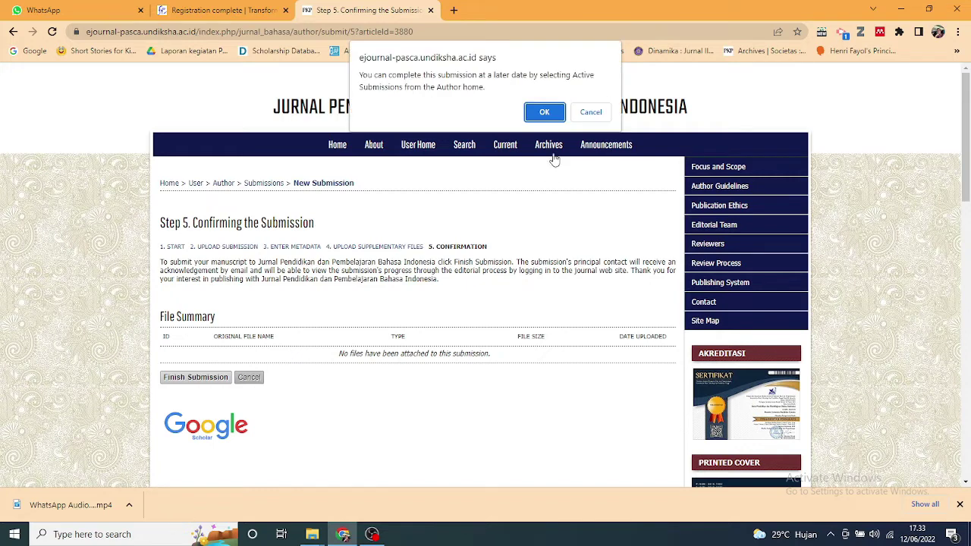
left_click(543, 114)
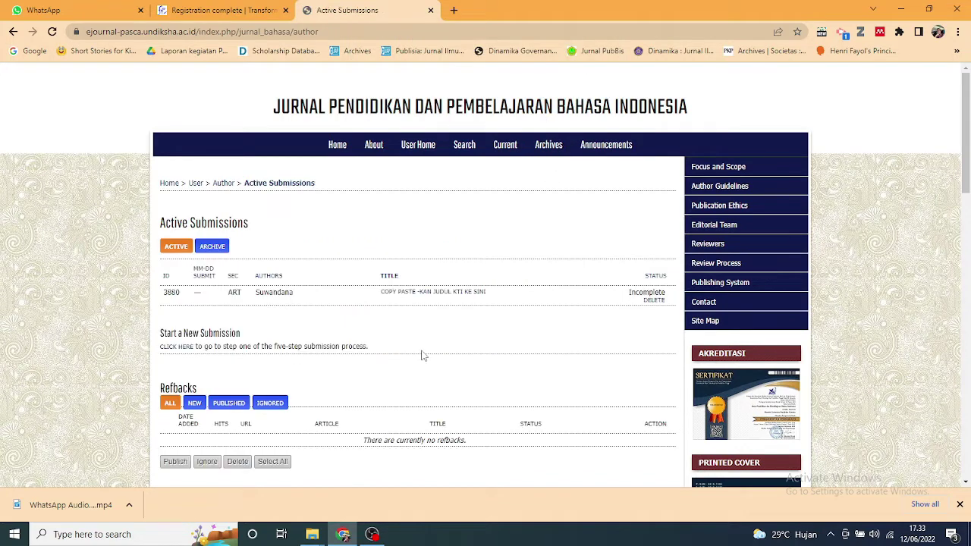
left_click(653, 303)
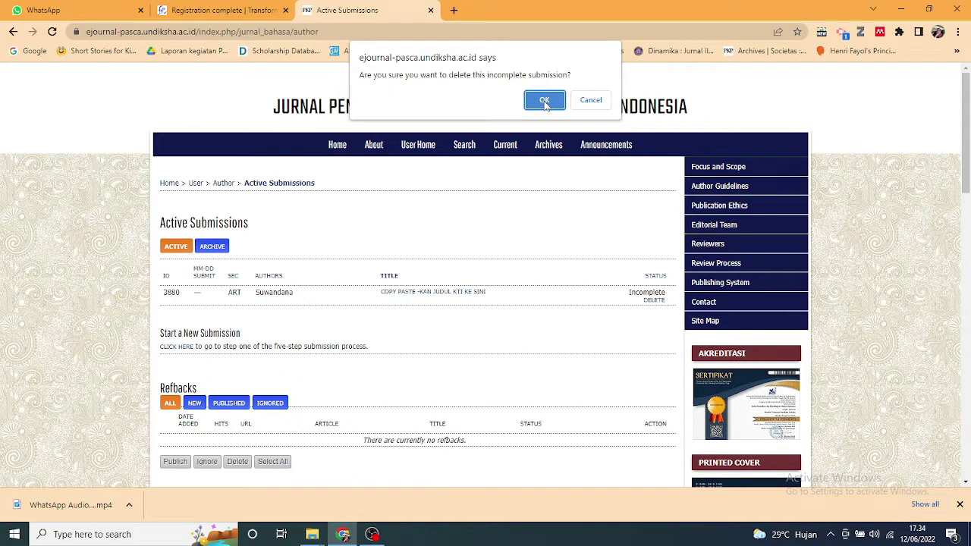
left_click(544, 101)
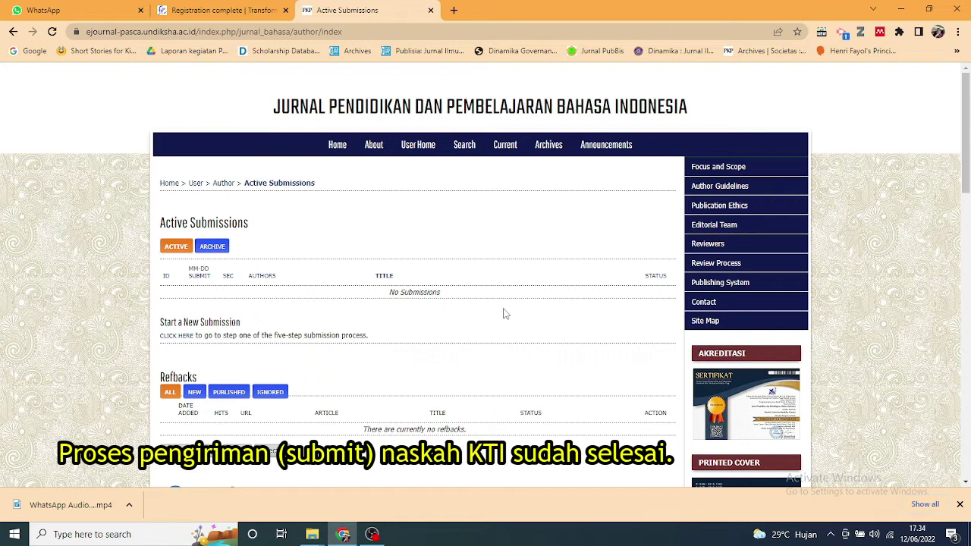
scroll(505, 314, "down", 1)
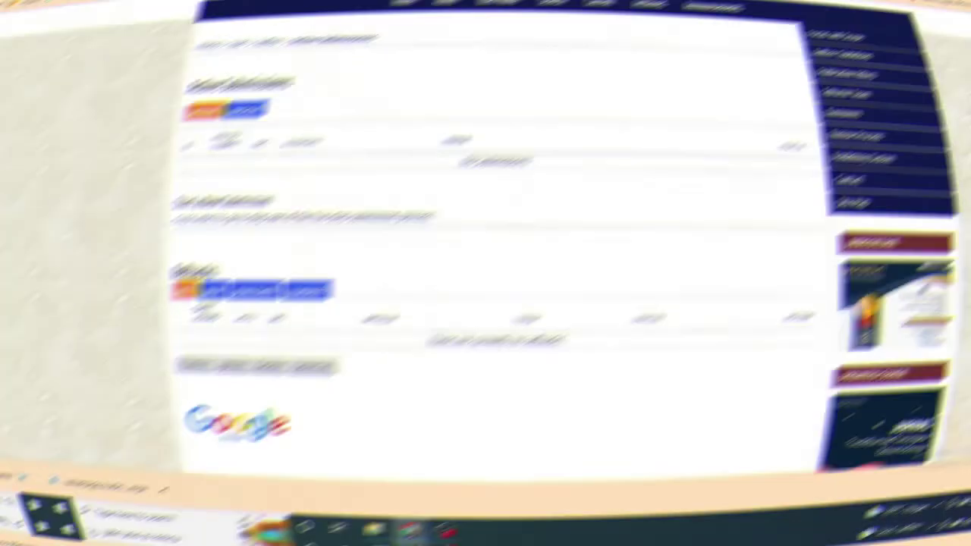
Switch to the Transformasi journal site and log out of the current account.
left_click(270, 9)
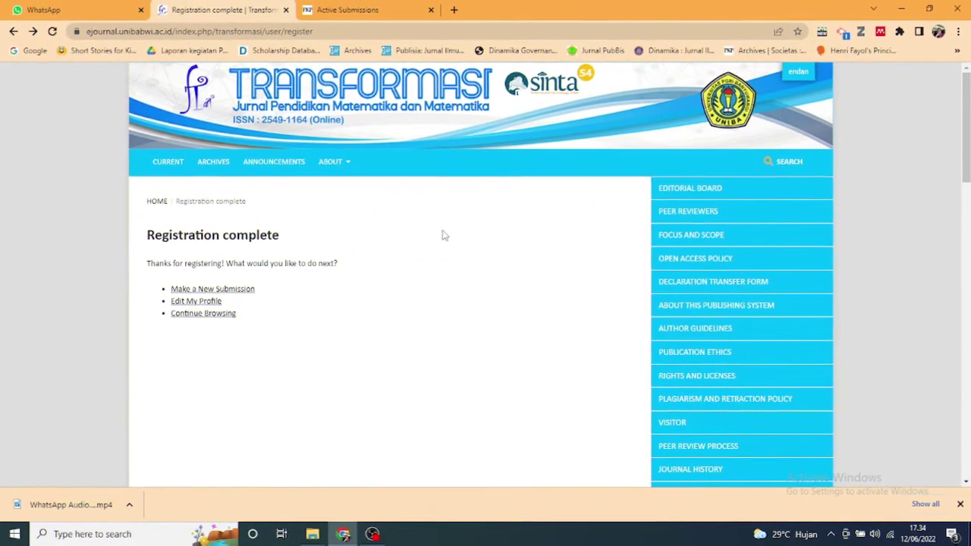
mouse_move(805, 74)
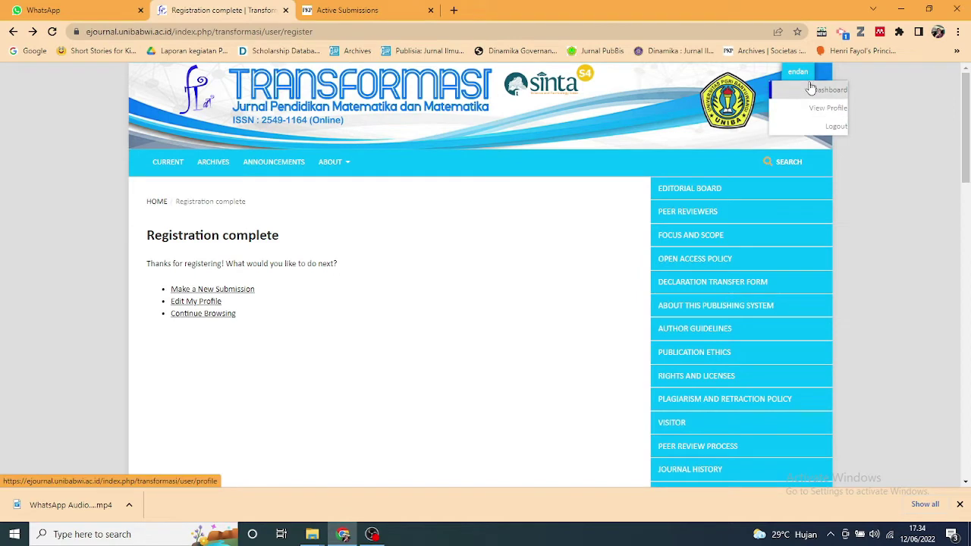
left_click(823, 128)
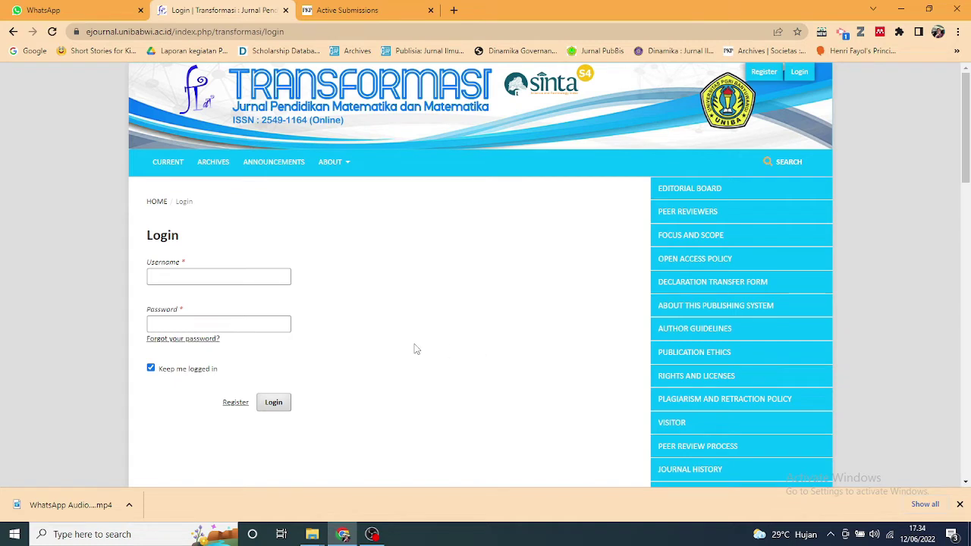
Log in to the Transformasi journal with the saved username and the account password.
left_click(259, 276)
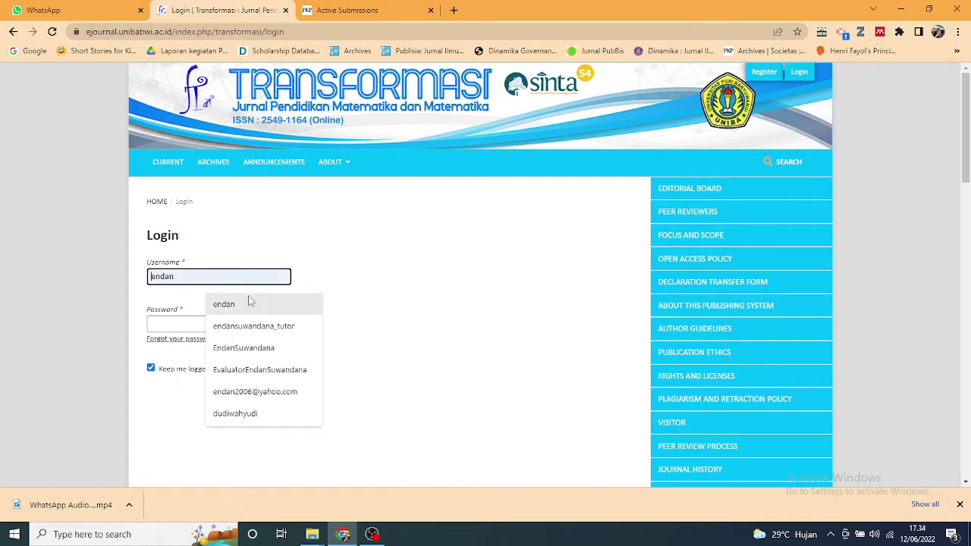
left_click(250, 303)
left_click(233, 322)
type("****")
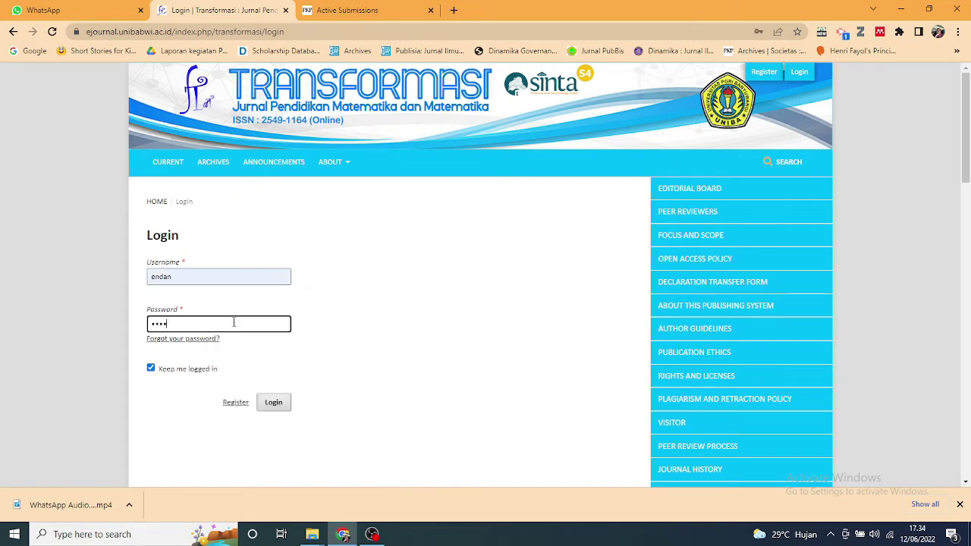
type("****")
left_click(267, 410)
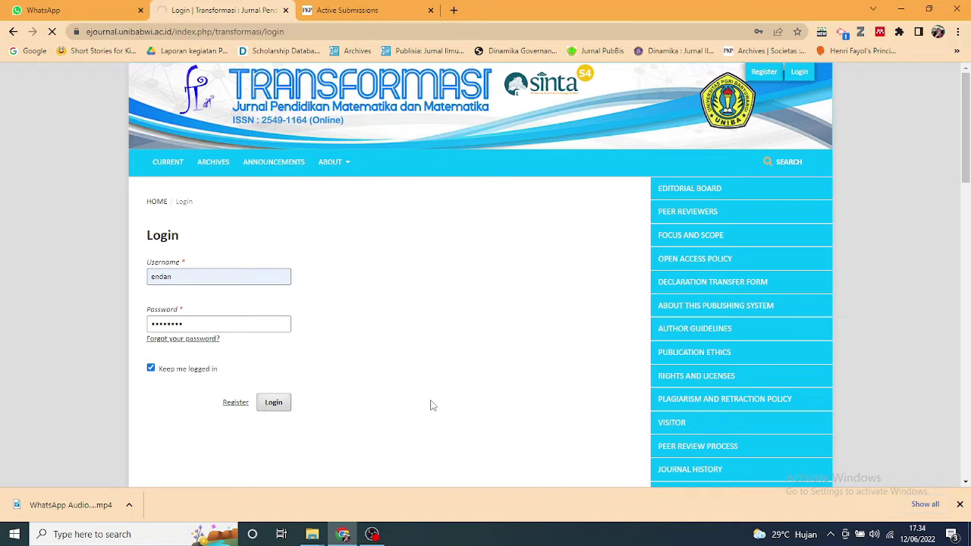
Examine the journal's home page, from the current issue to the indexing and publisher details, and the account options.
scroll(538, 269, "down", 10)
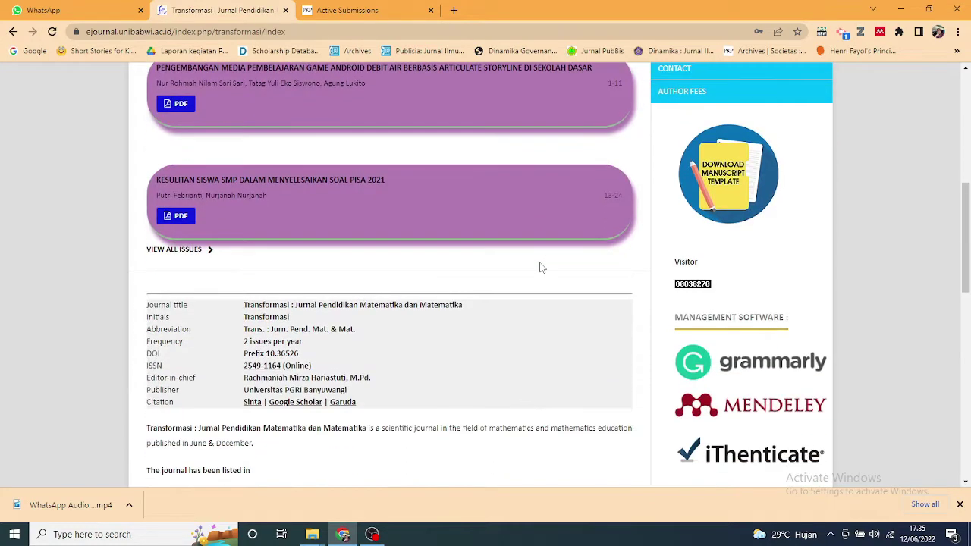
scroll(607, 317, "down", 5)
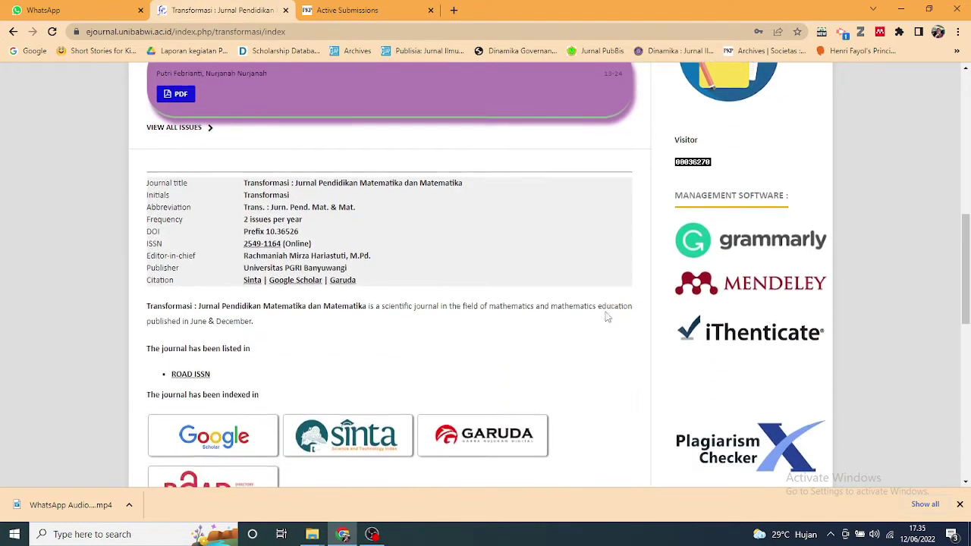
scroll(606, 317, "down", 5)
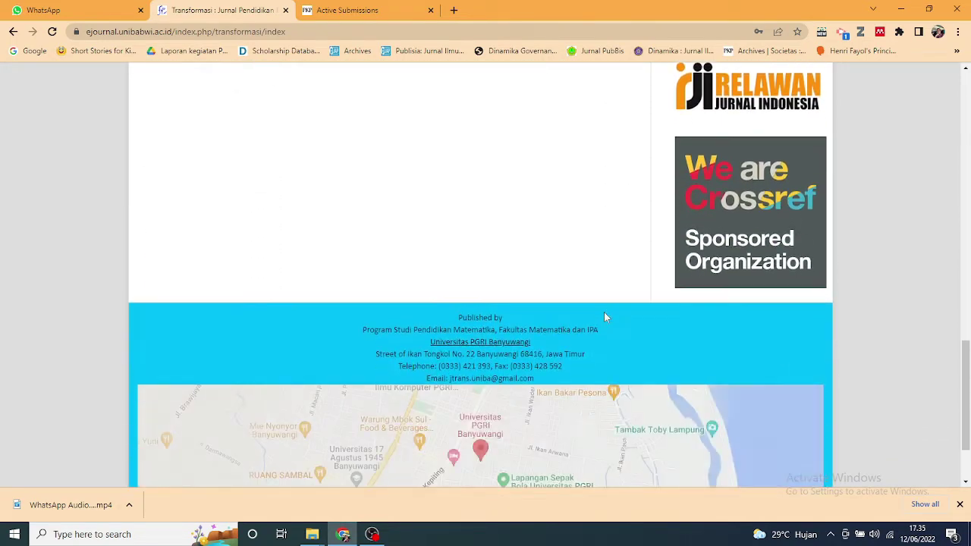
scroll(605, 317, "up", 9)
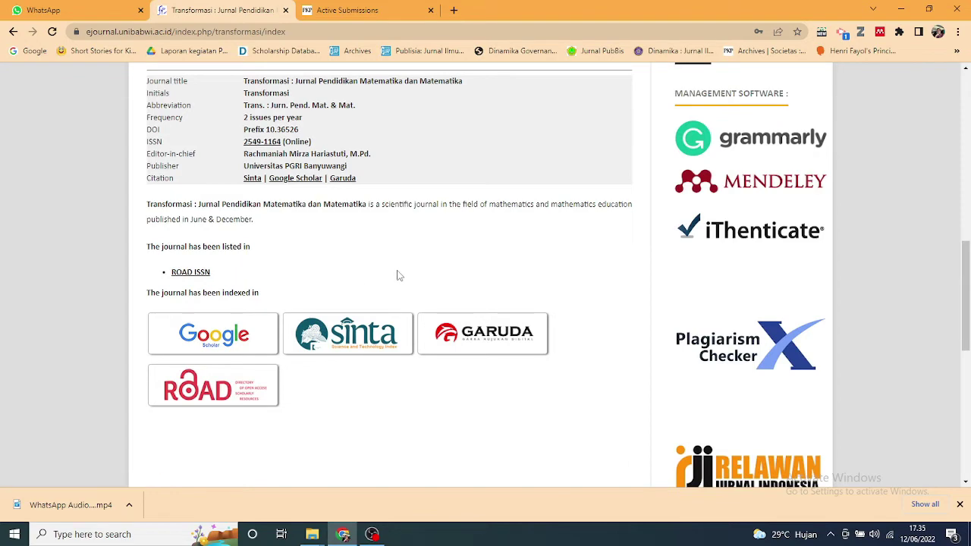
scroll(399, 276, "up", 3)
scroll(402, 276, "up", 1)
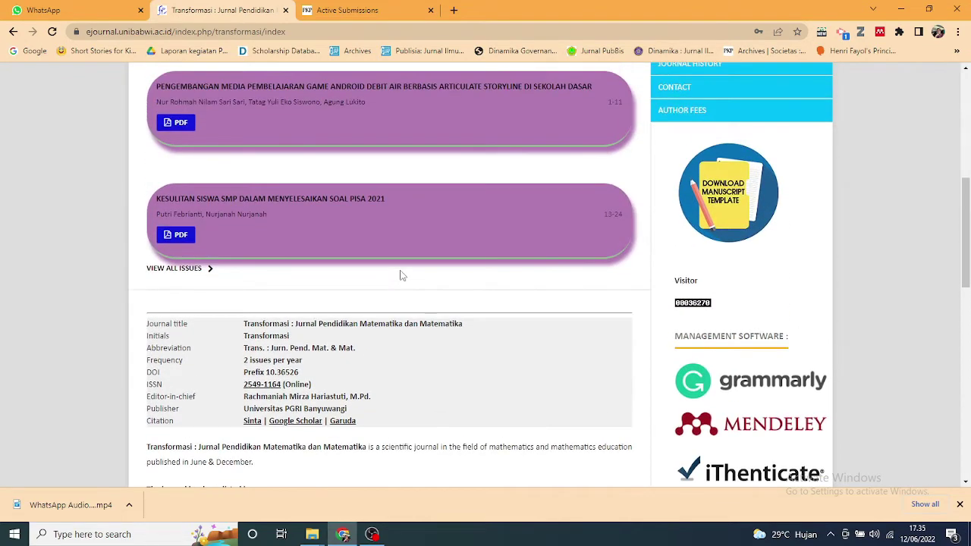
scroll(402, 276, "up", 6)
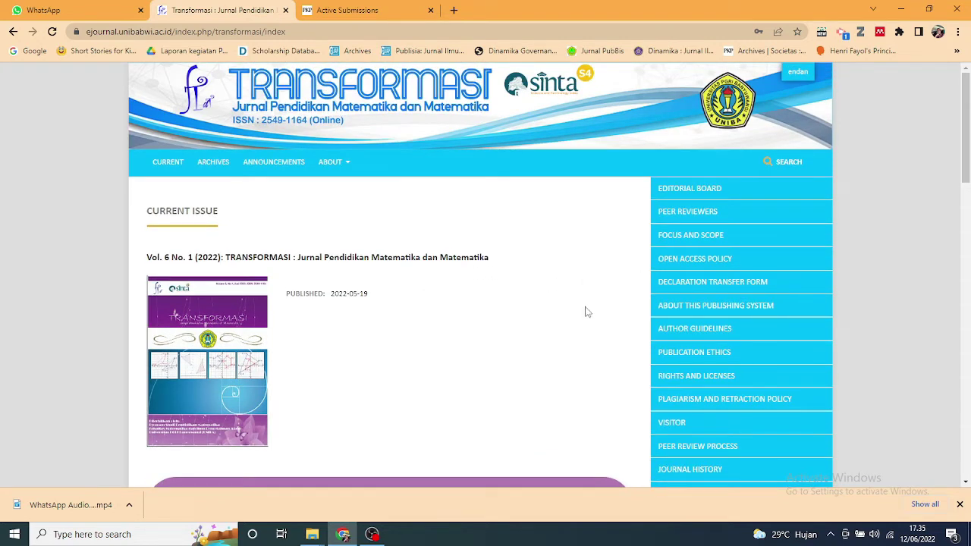
mouse_move(796, 76)
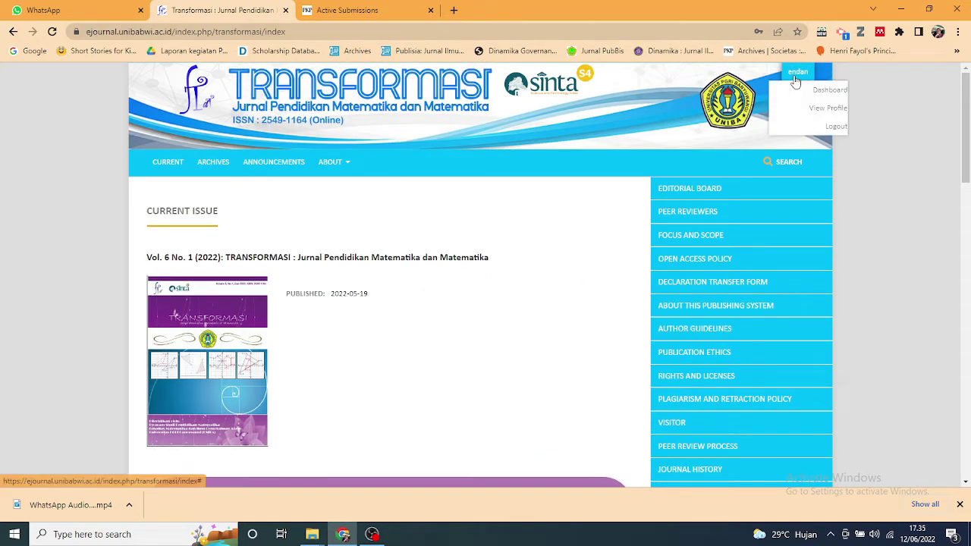
Go to the journal's Submissions page and start a new submission.
mouse_move(334, 161)
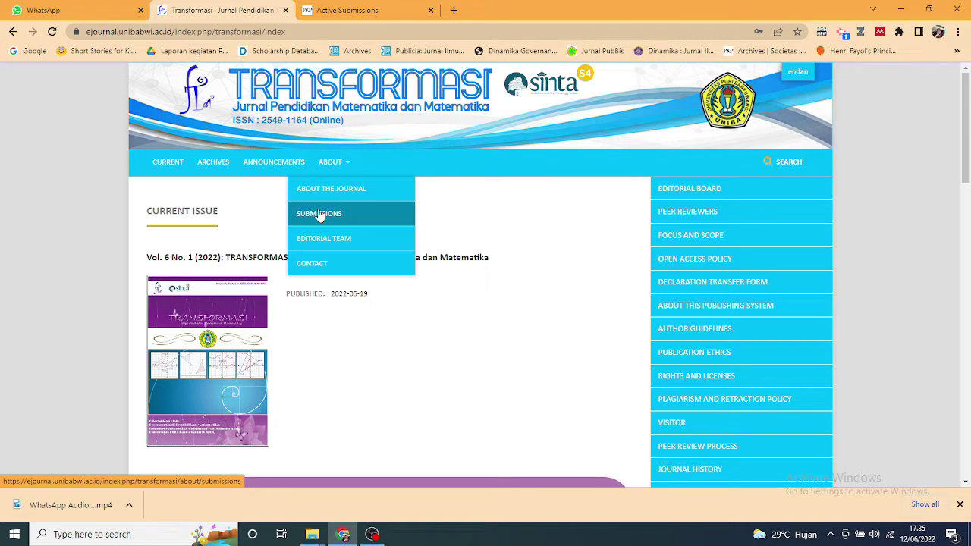
left_click(319, 214)
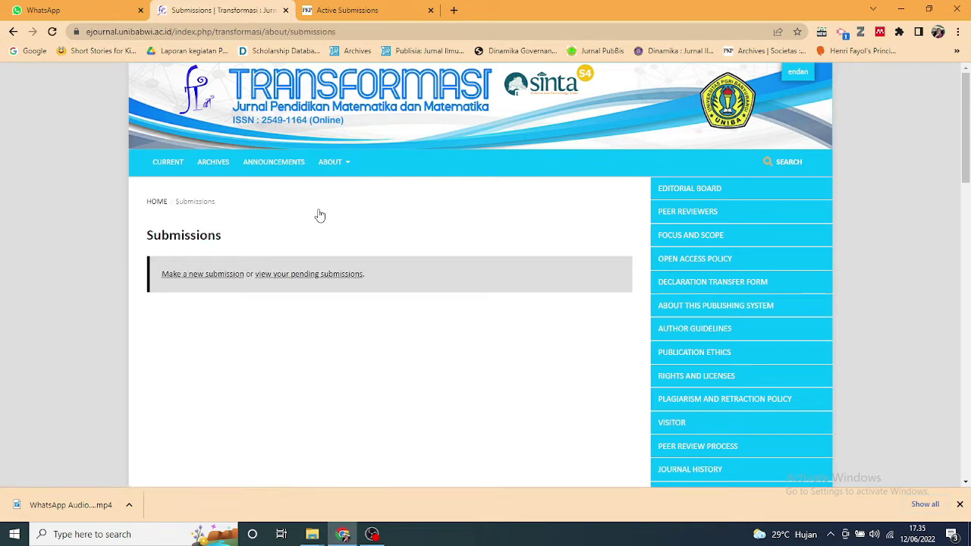
left_click(199, 276)
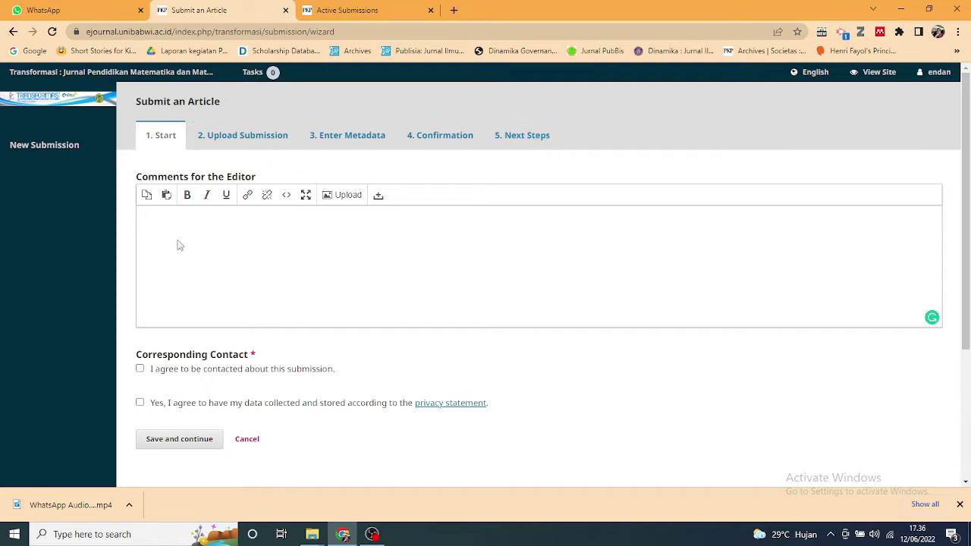
Write the editor comment "Yth. Editor, Mhn dipertimbangkan agar naskah KTI ini dapat diterbitkan pada jurnal ini. Terimakasih, salam hormat," signed with the author's first name.
type("Yth. Editor,")
key("Return")
type("Mhn dipertimbangkan agar naskah KTI ini dapat diterbitkan pada jurnal ini. Terimakasih,")
key("Return")
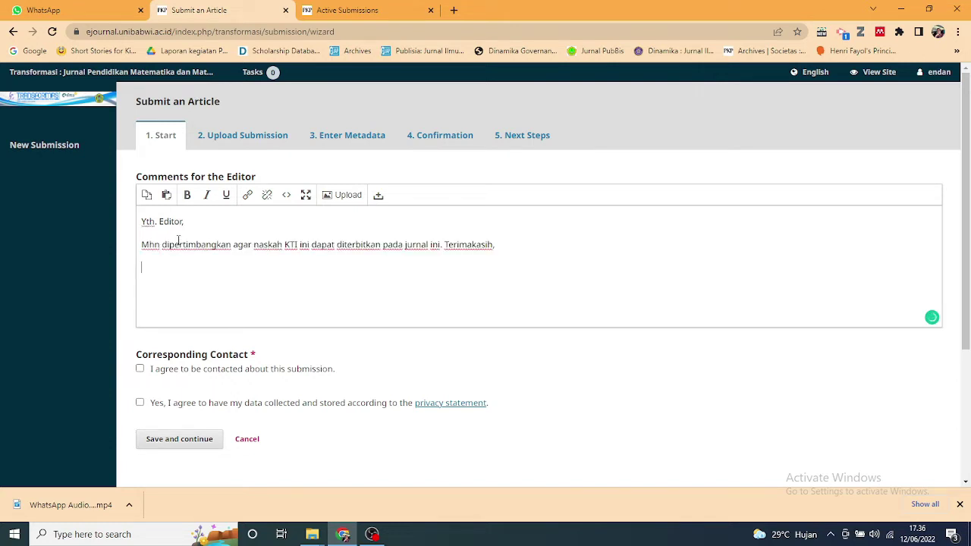
type("salam hormat,")
key("Return")
type("Endan")
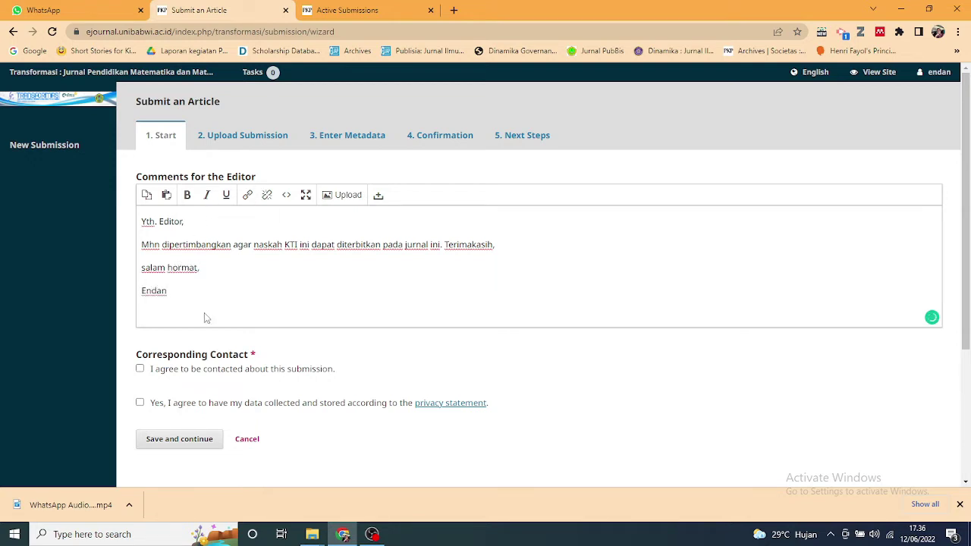
Agree to be contacted and to the privacy statement, and save the start step to continue to the file upload.
scroll(204, 313, "down", 1)
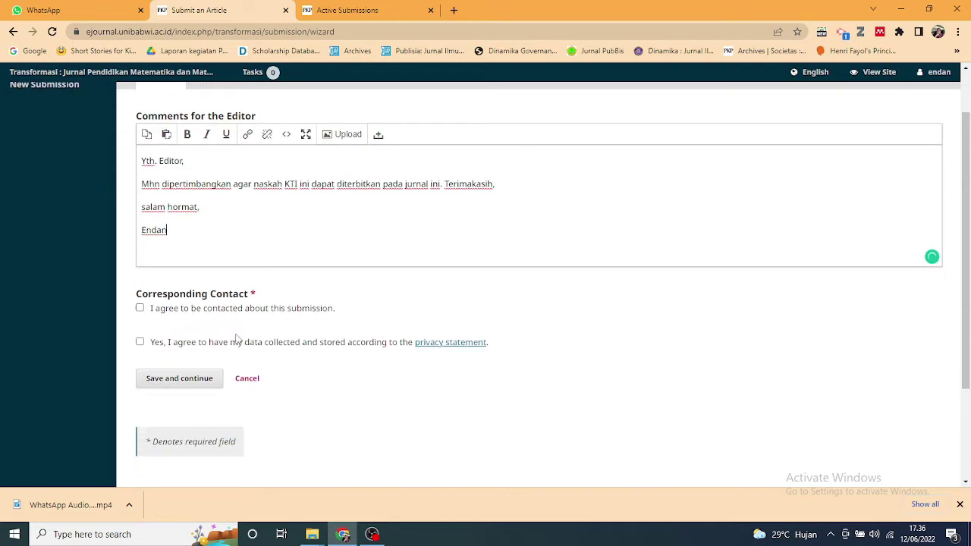
left_click(139, 309)
scroll(174, 341, "down", 1)
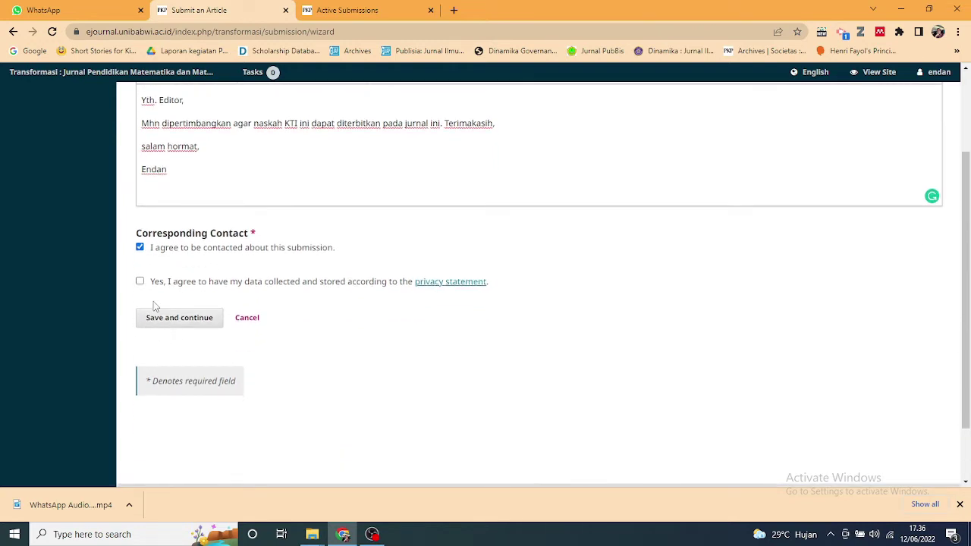
left_click(140, 281)
left_click(182, 324)
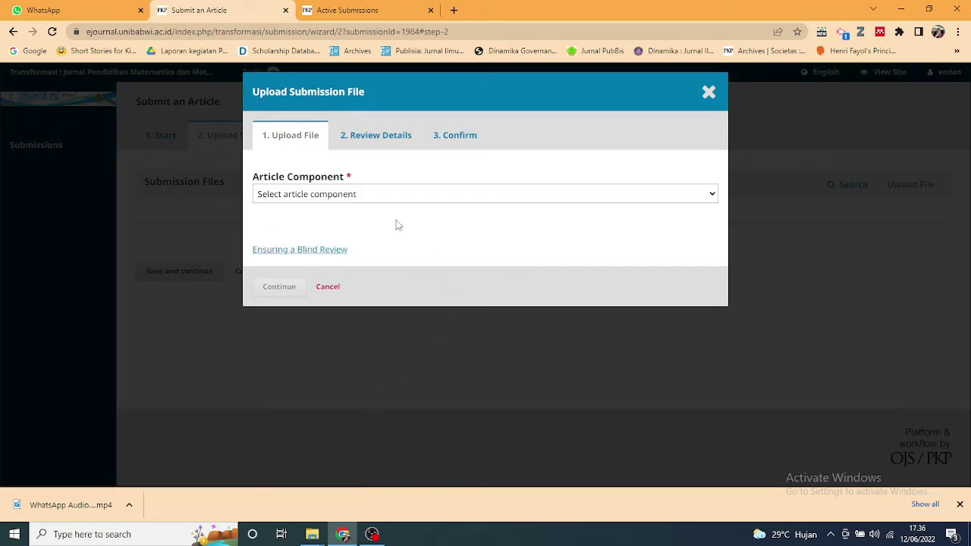
Upload the PTK manuscript Word document to the submission as the Article Text component.
left_click(367, 195)
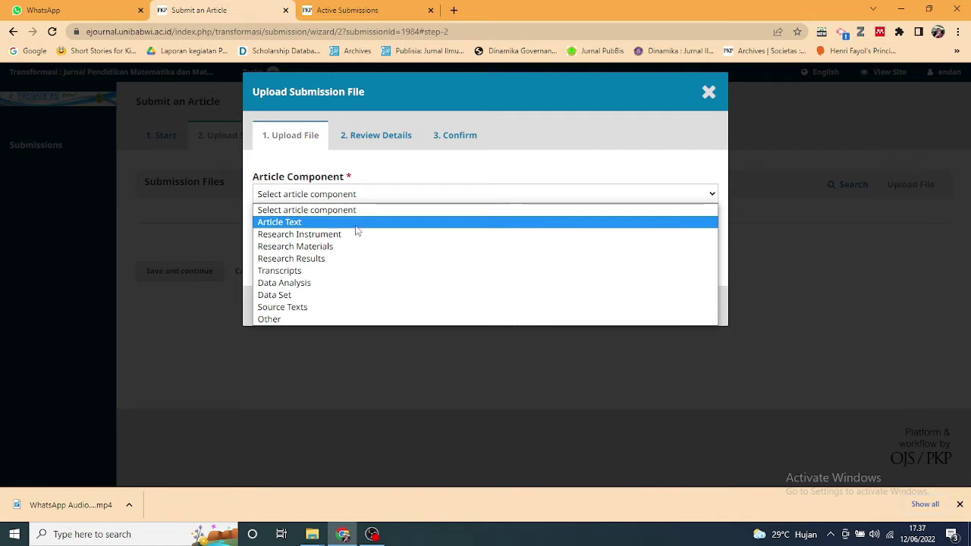
left_click(304, 222)
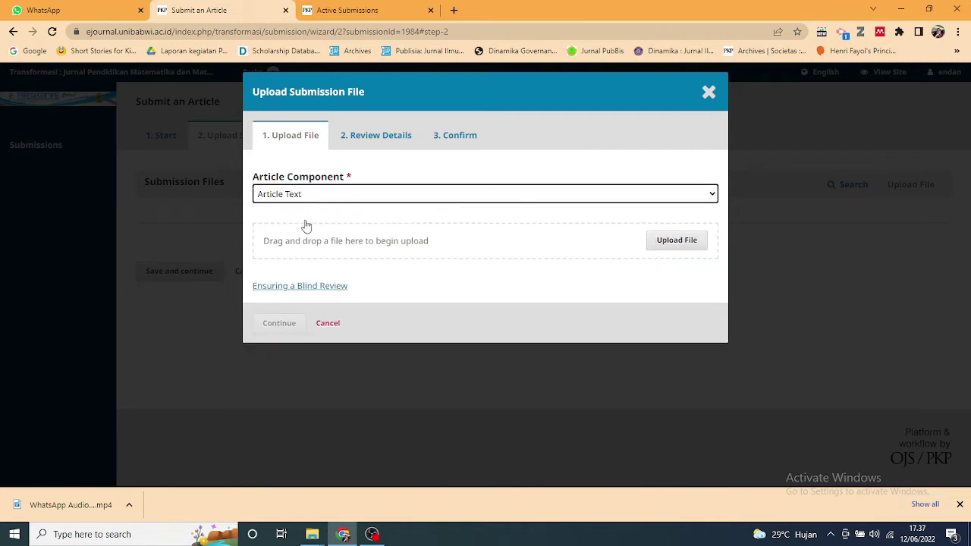
left_click(684, 241)
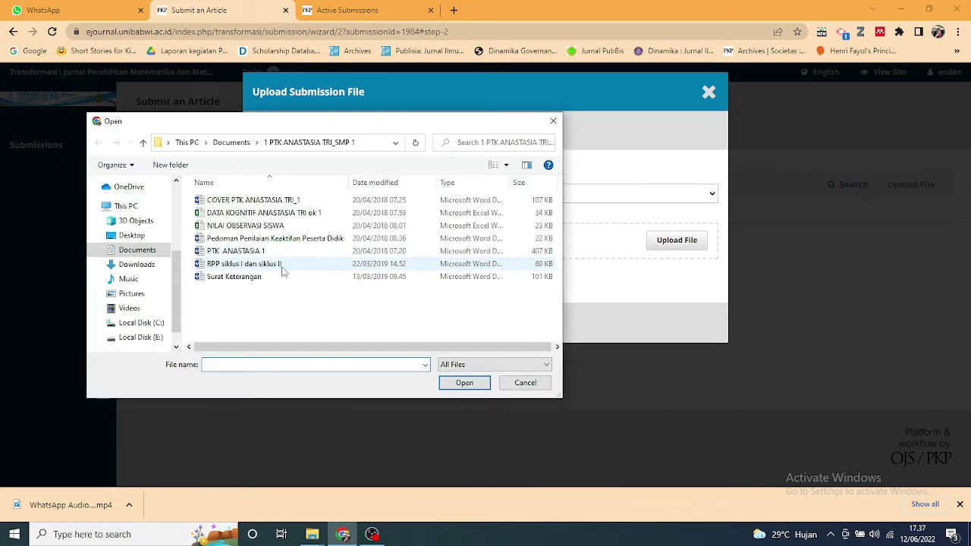
left_click(267, 251)
left_click(466, 383)
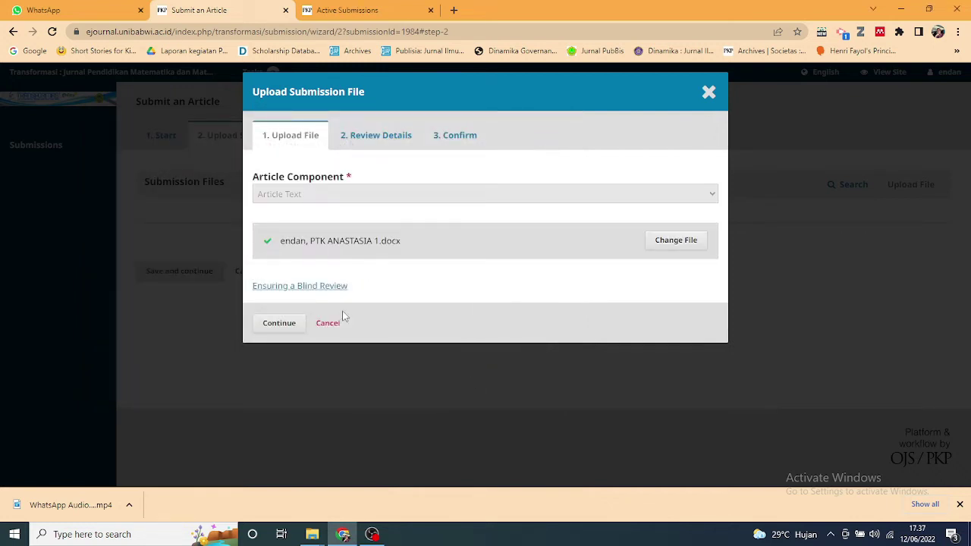
Accept the uploaded file's details, complete the file upload, and save to continue to the metadata form.
left_click(279, 323)
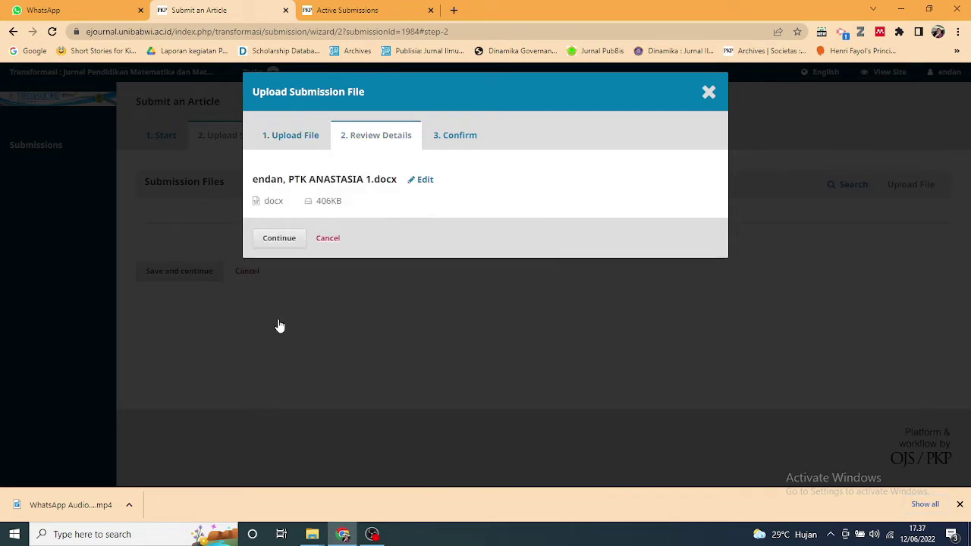
left_click(279, 241)
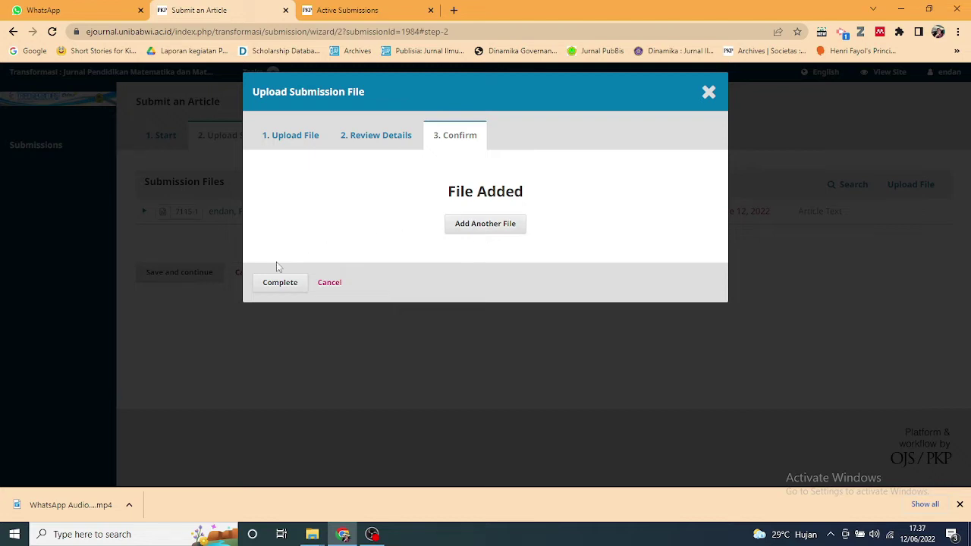
left_click(279, 283)
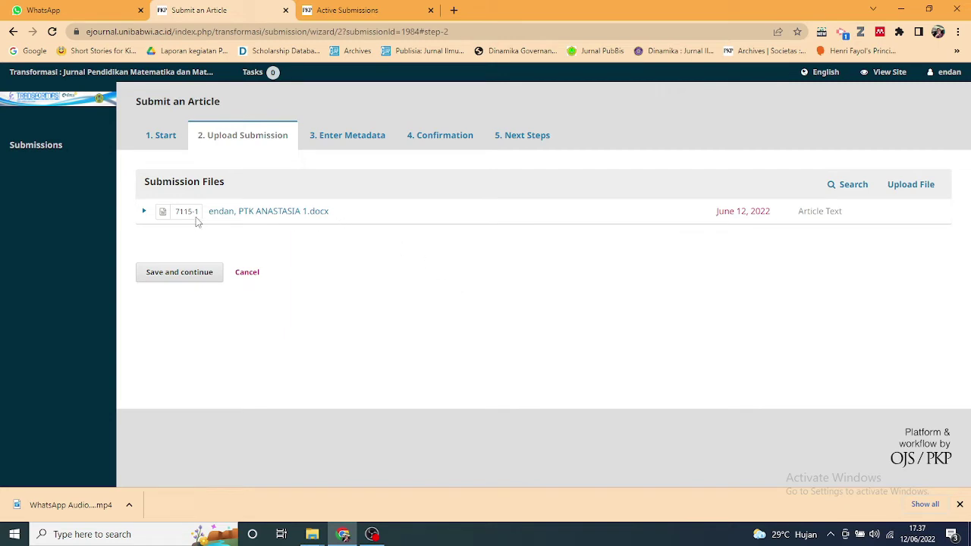
left_click(198, 273)
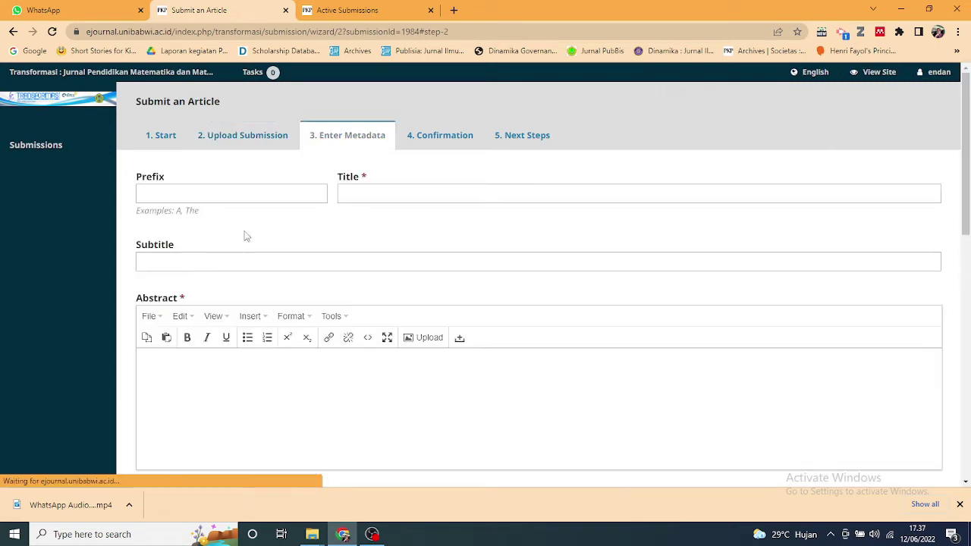
Enter "Copy paste-kan judul KTI ke sini" as the article title.
left_click(412, 190)
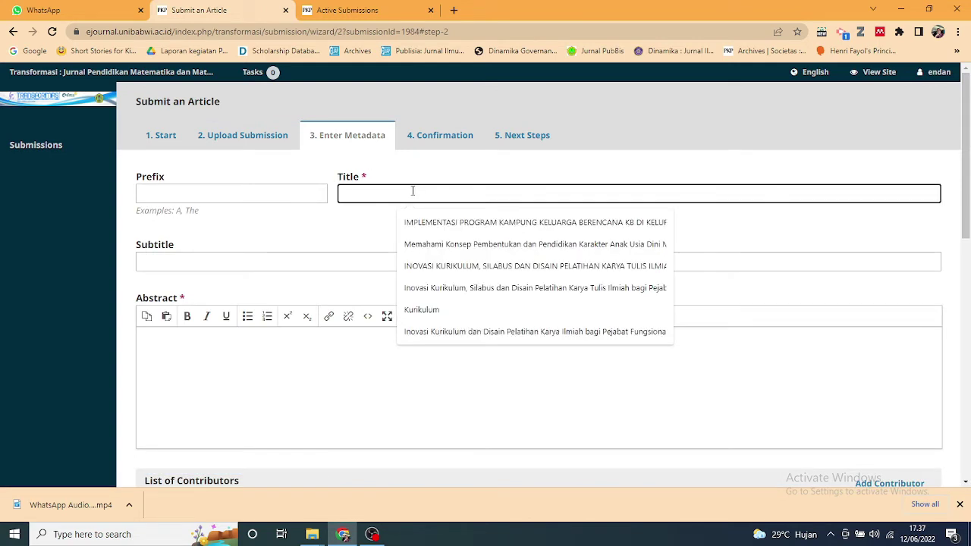
type("Cop")
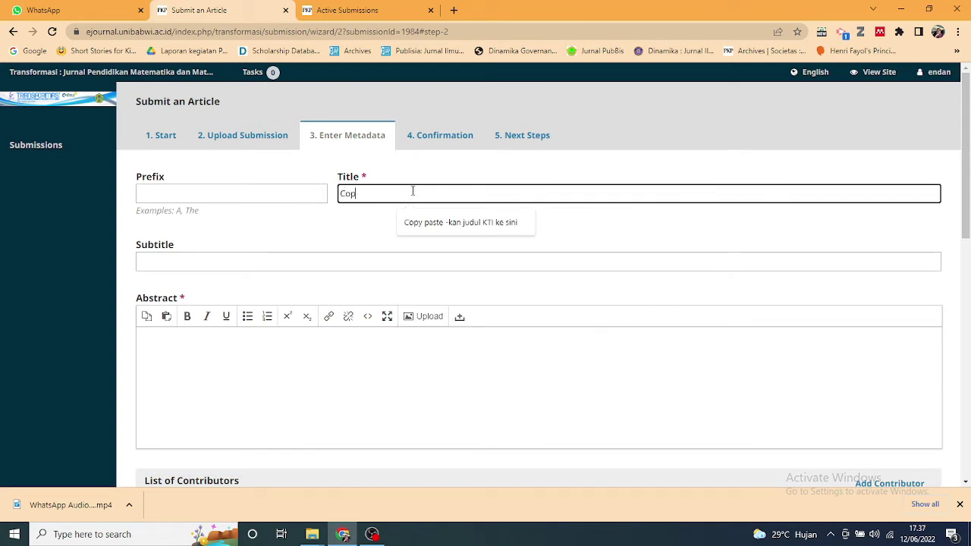
type("y paste")
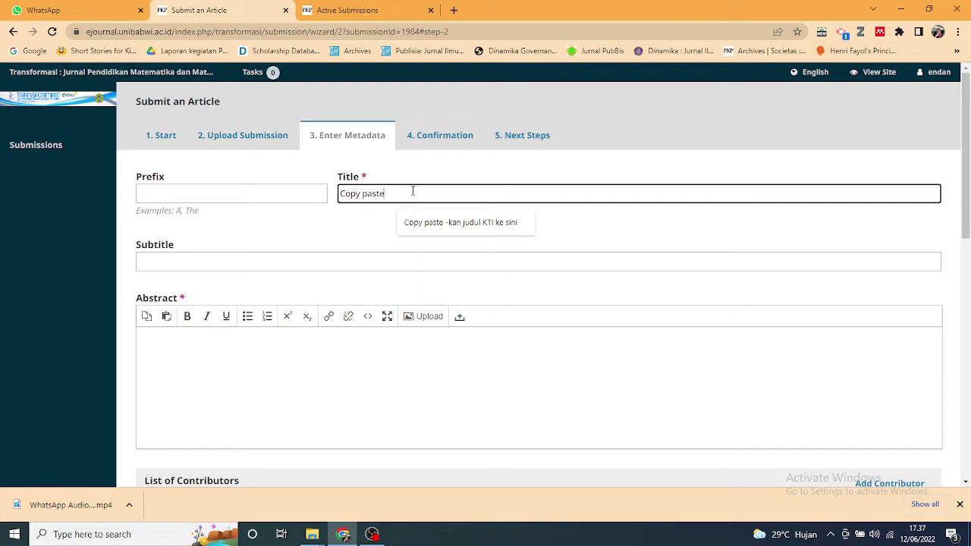
type("-kan jud")
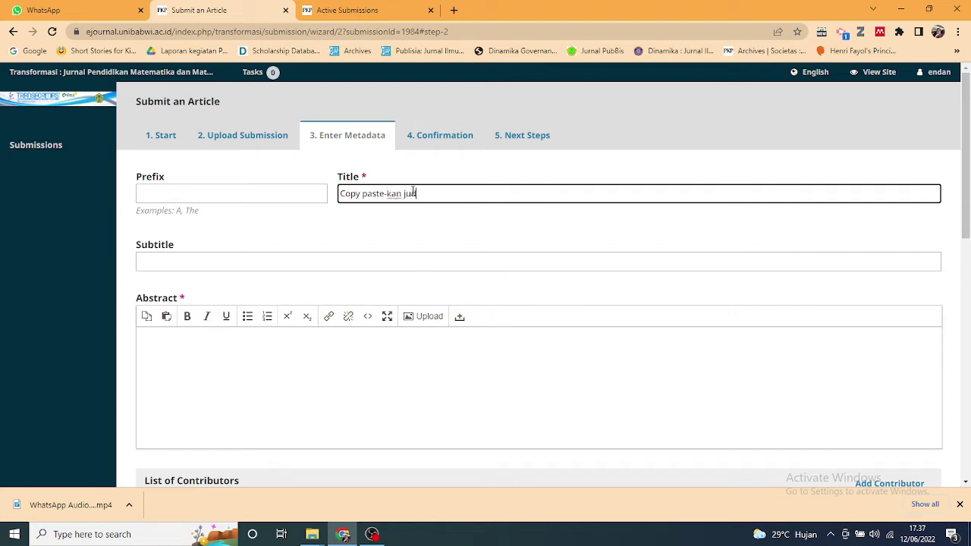
type("ul KTI ke sini")
Copy the title text into the abstract and change its wording to "Copy paste-kan Abstrak ke sini".
left_click_drag(485, 196, 310, 195)
key("ctrl+c")
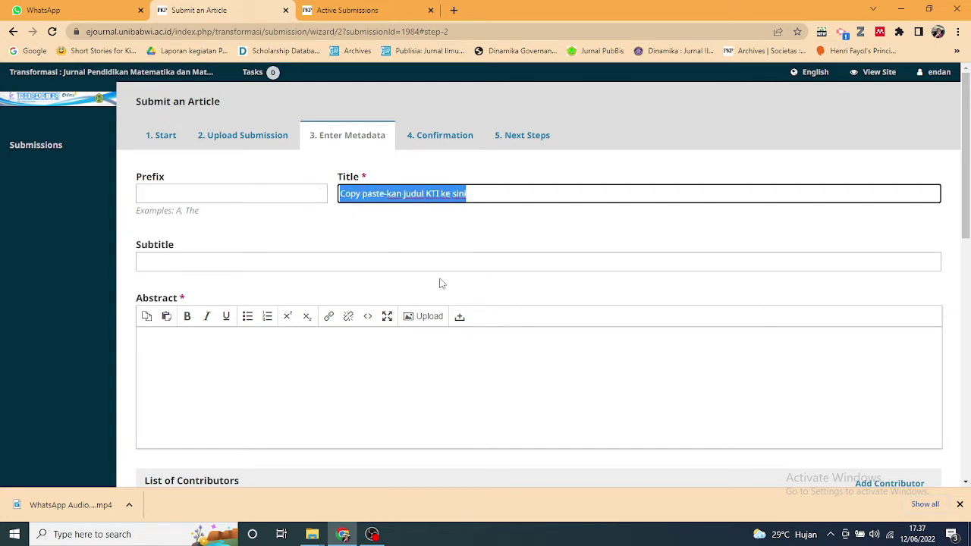
left_click(402, 218)
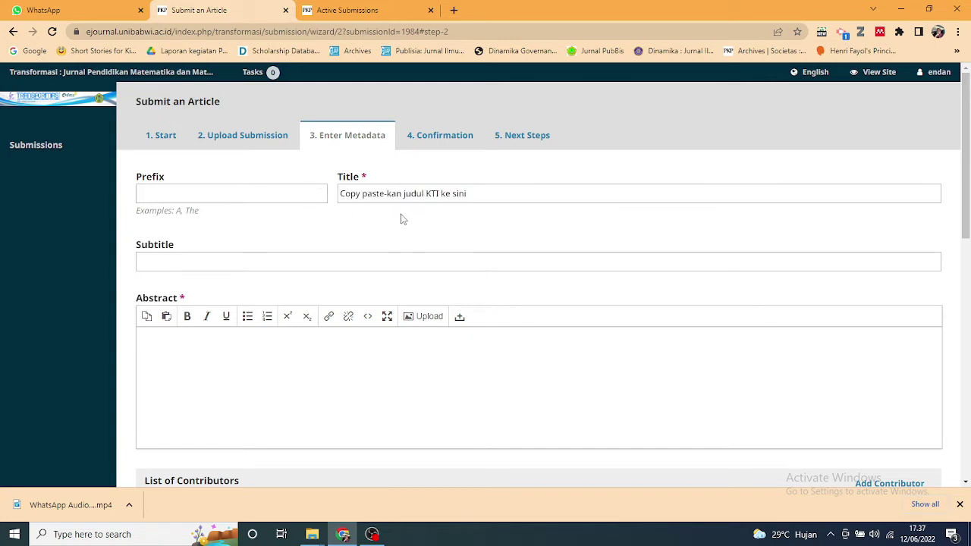
left_click(220, 262)
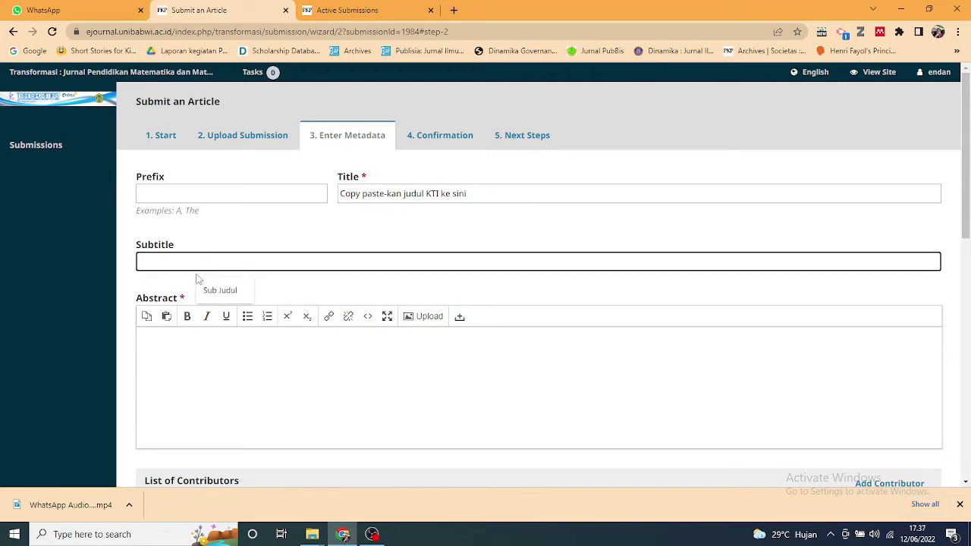
left_click(210, 342)
key("ctrl+v")
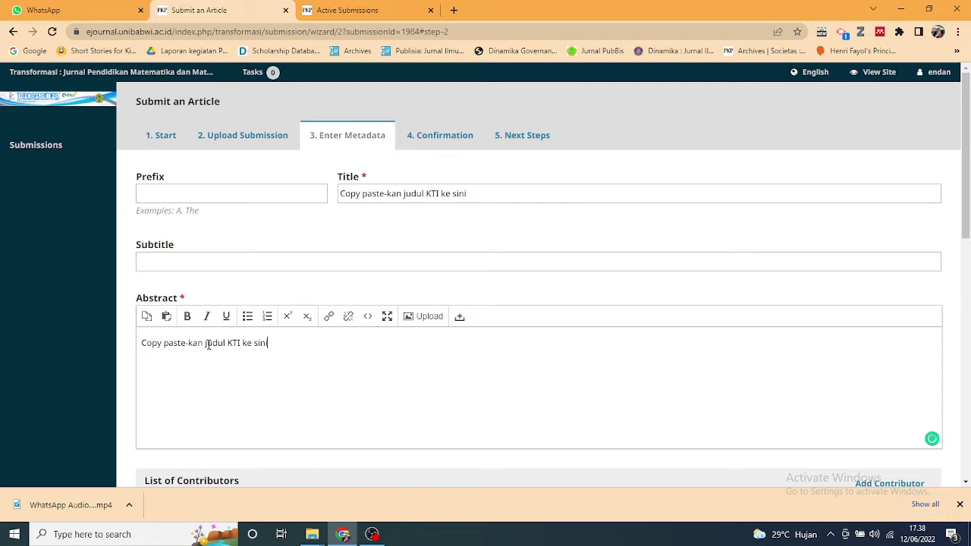
left_click_drag(206, 343, 242, 344)
key("BackSpace")
type("Abstrak")
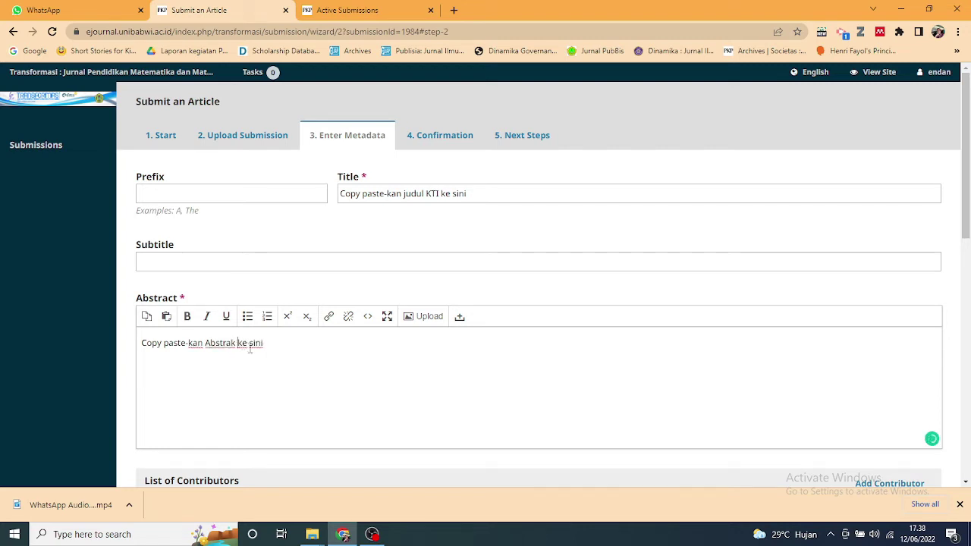
Add the keywords "evaluasi pembelajaran", "metode pembelajaran" and "tindakan kelas" to the submission metadata.
scroll(308, 343, "down", 2)
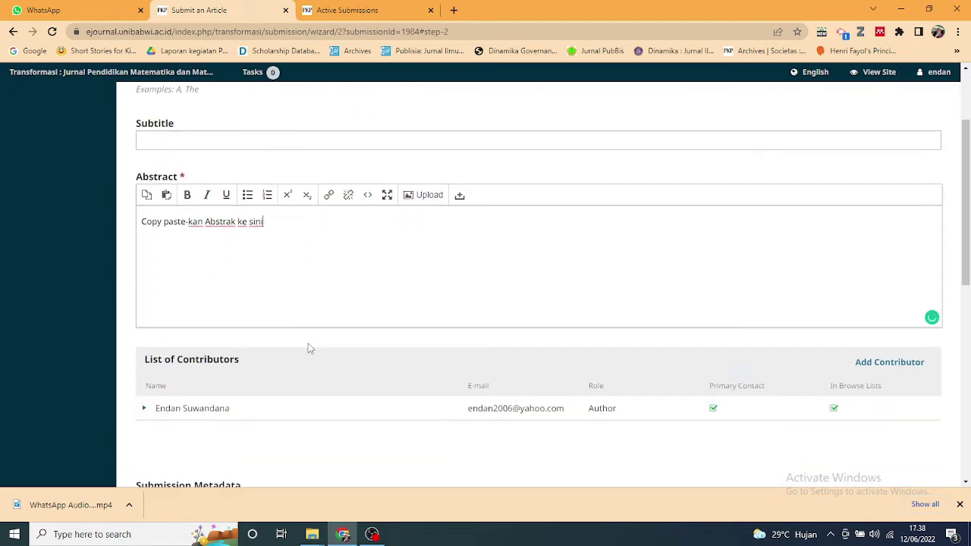
scroll(343, 370, "down", 1)
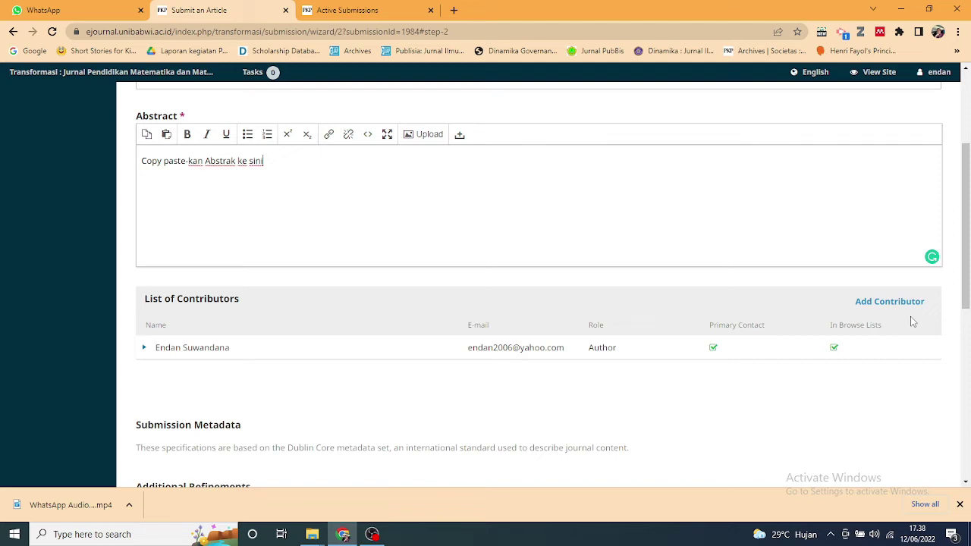
scroll(455, 392, "down", 2)
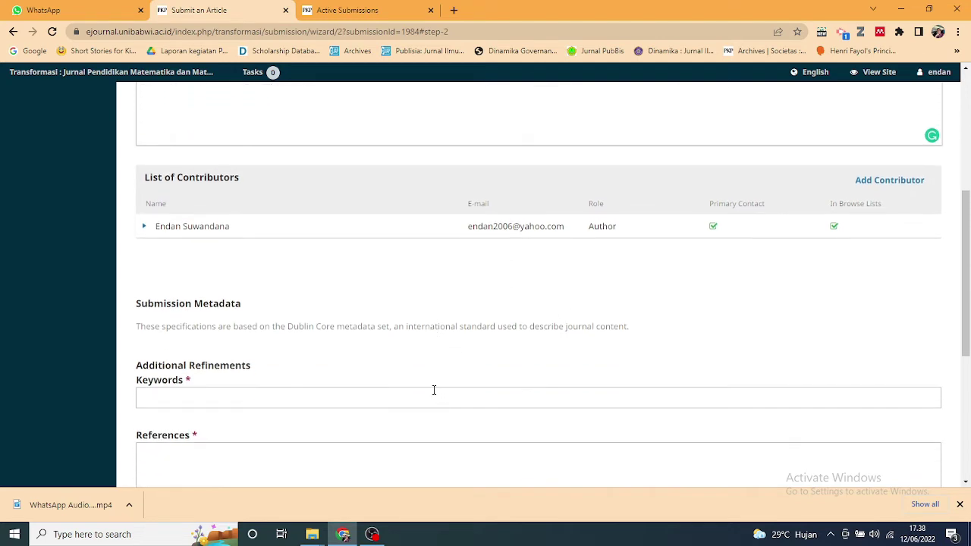
scroll(433, 390, "down", 1)
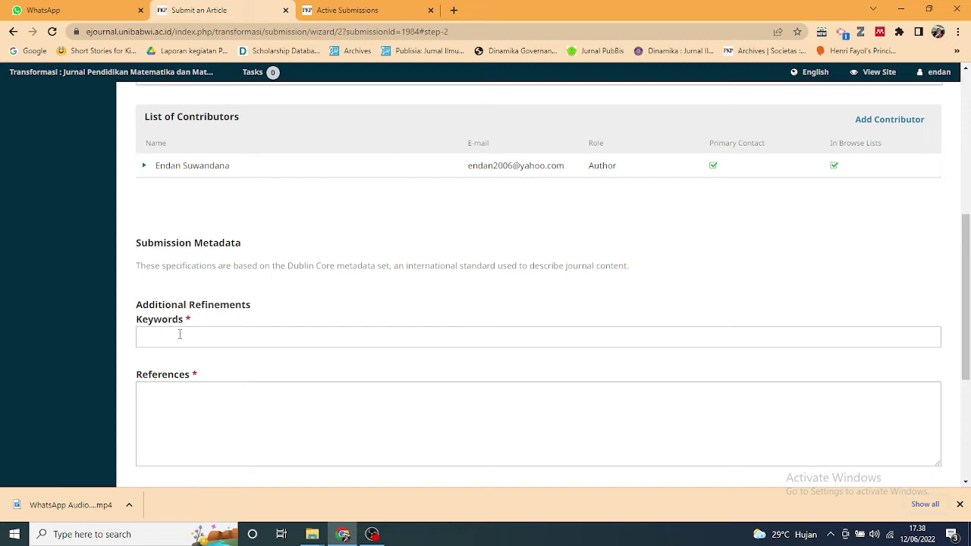
left_click(180, 334)
type("evaluasi ")
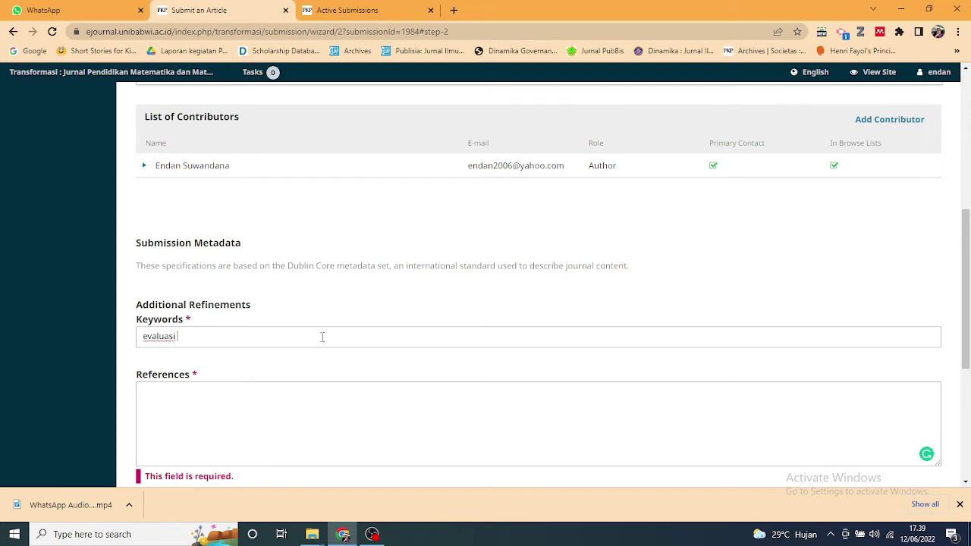
type("pembelajaran")
key("Return")
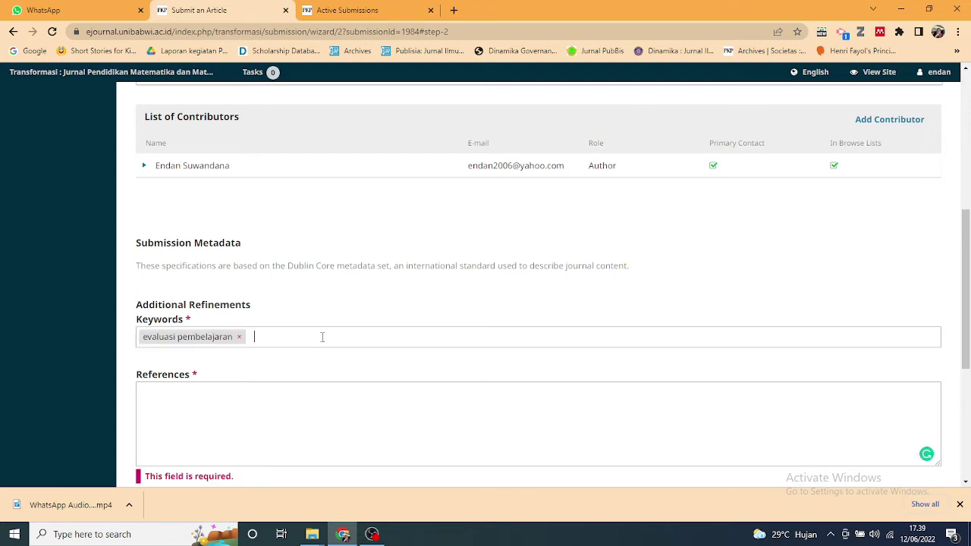
type("metode pembelajaran")
key("Return")
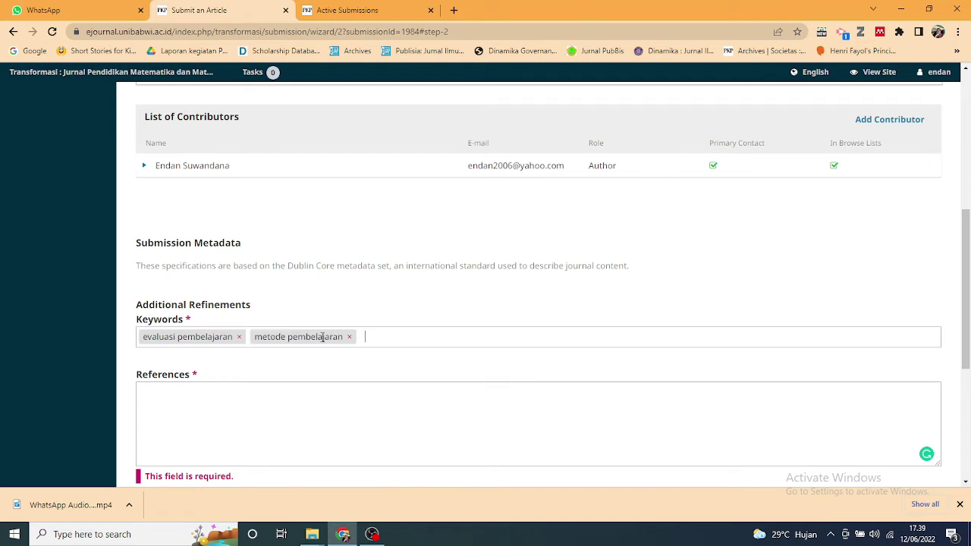
type("tindakan kelas")
key("Return")
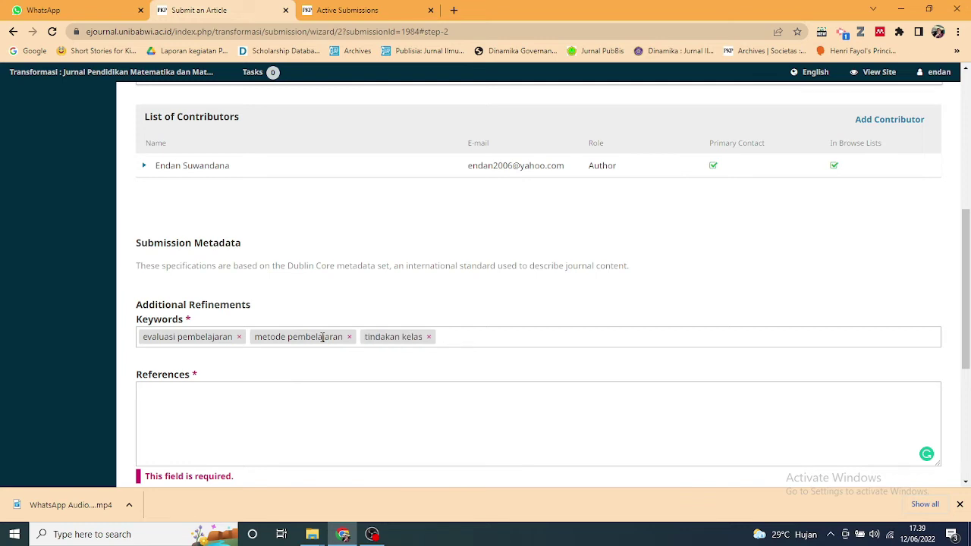
Fill in the references with "Copy paste-kan Daftar Pustaka ke sini" and save to continue to the confirmation stage.
left_click(213, 406)
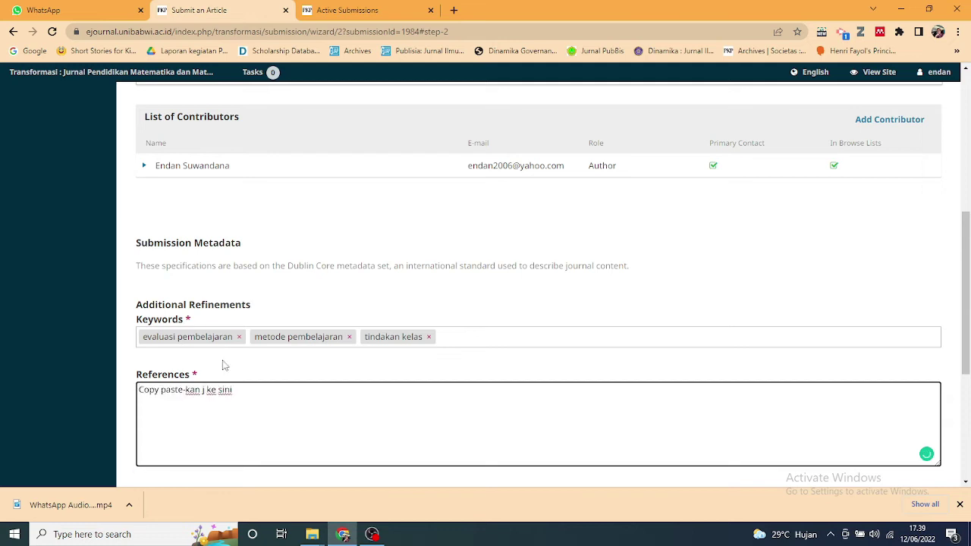
key("BackSpace")
type("Daftar Pustaka")
scroll(223, 367, "down", 3)
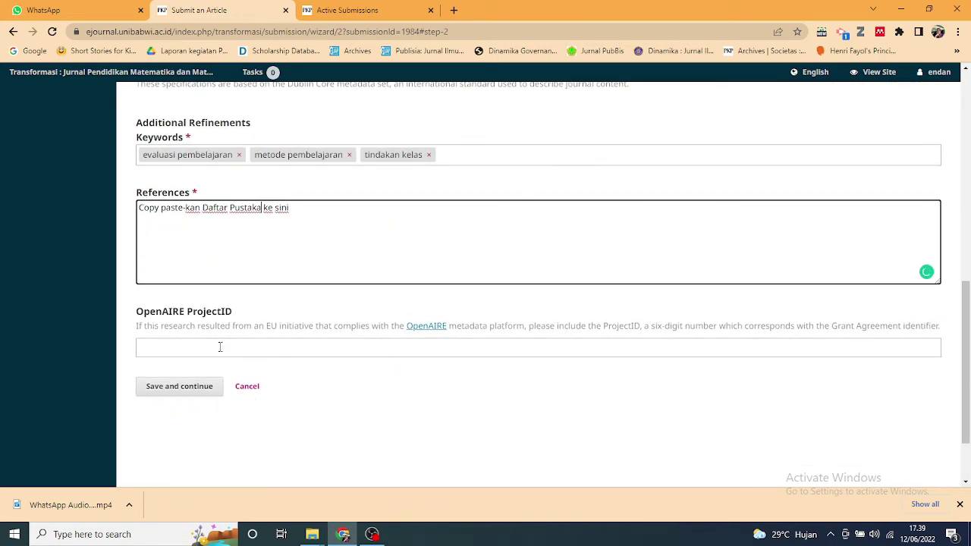
left_click(172, 393)
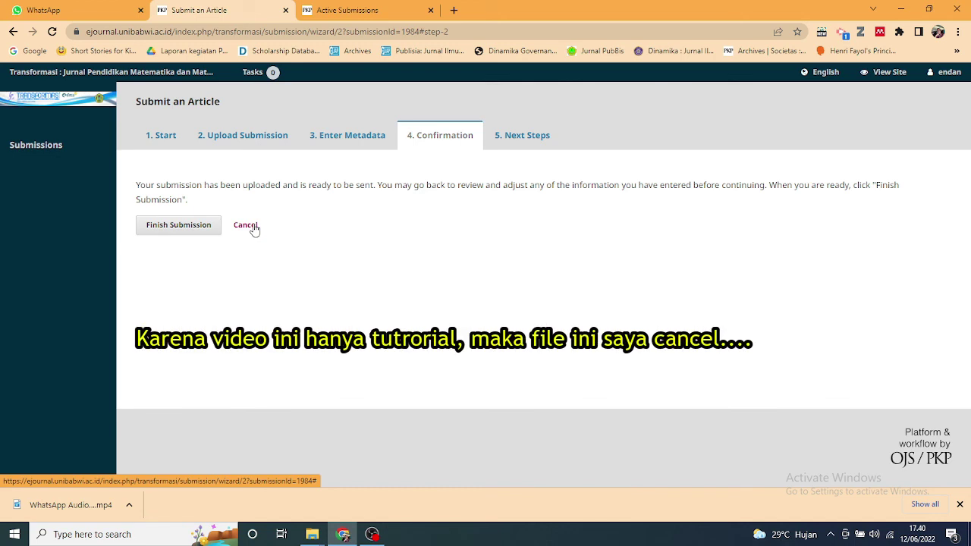
Cancel the submission instead of finishing it, and delete the incomplete entry from the assigned submissions queue.
left_click(253, 226)
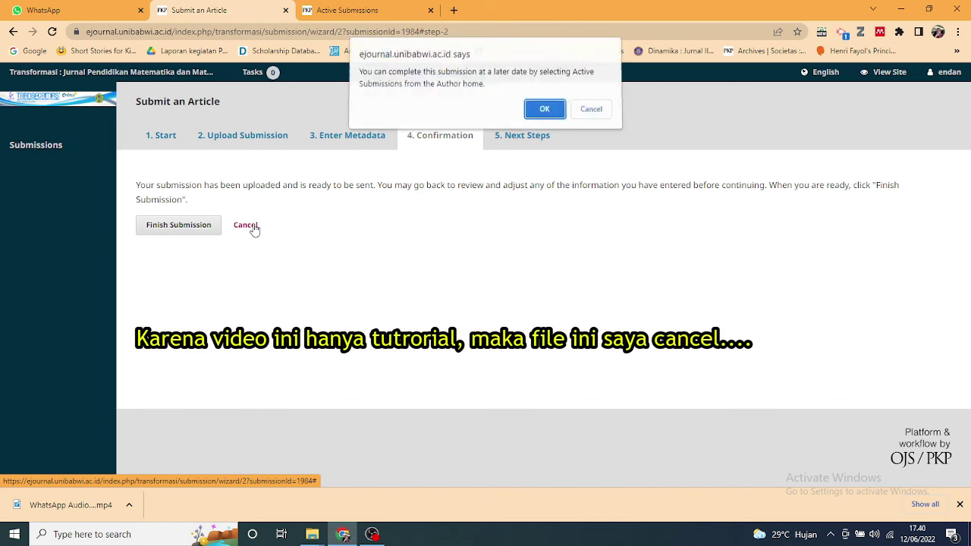
left_click(541, 112)
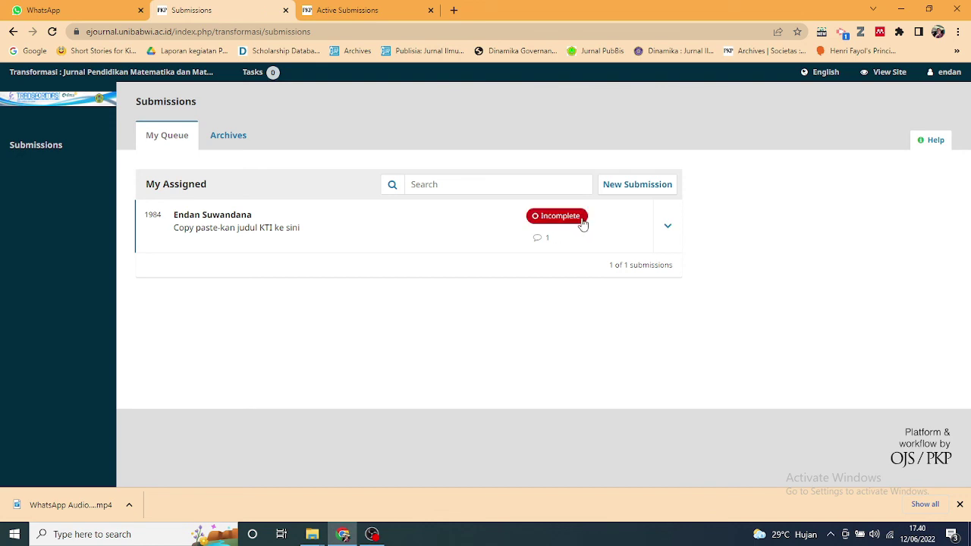
left_click(671, 227)
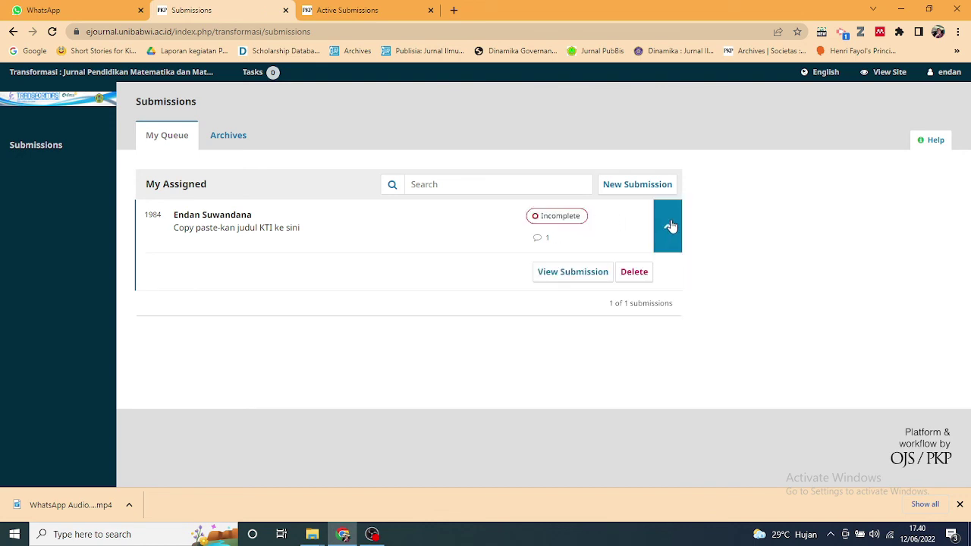
left_click(633, 272)
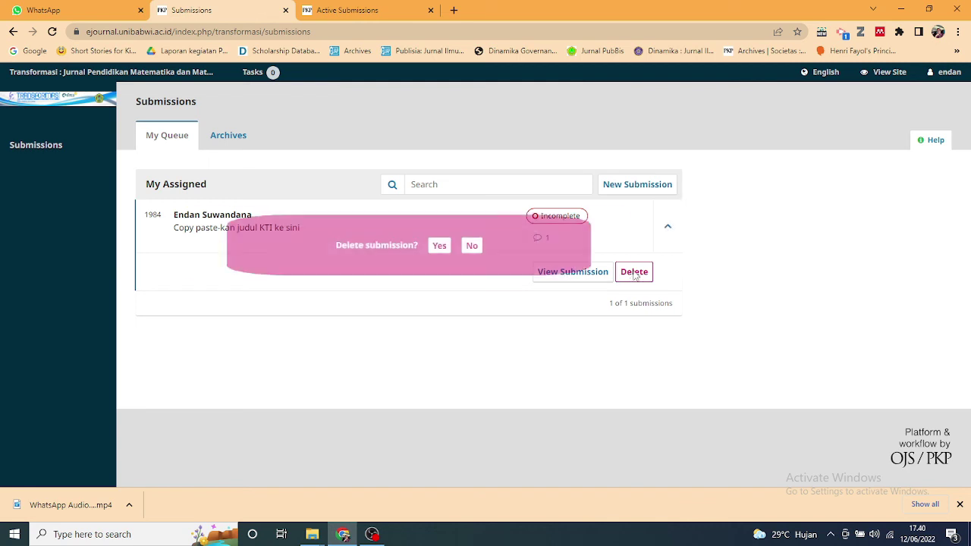
left_click(439, 247)
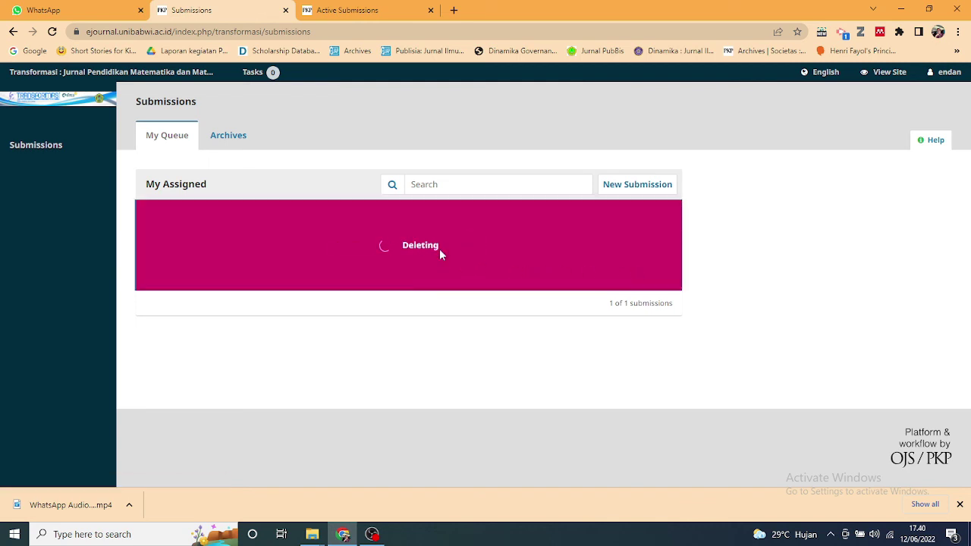